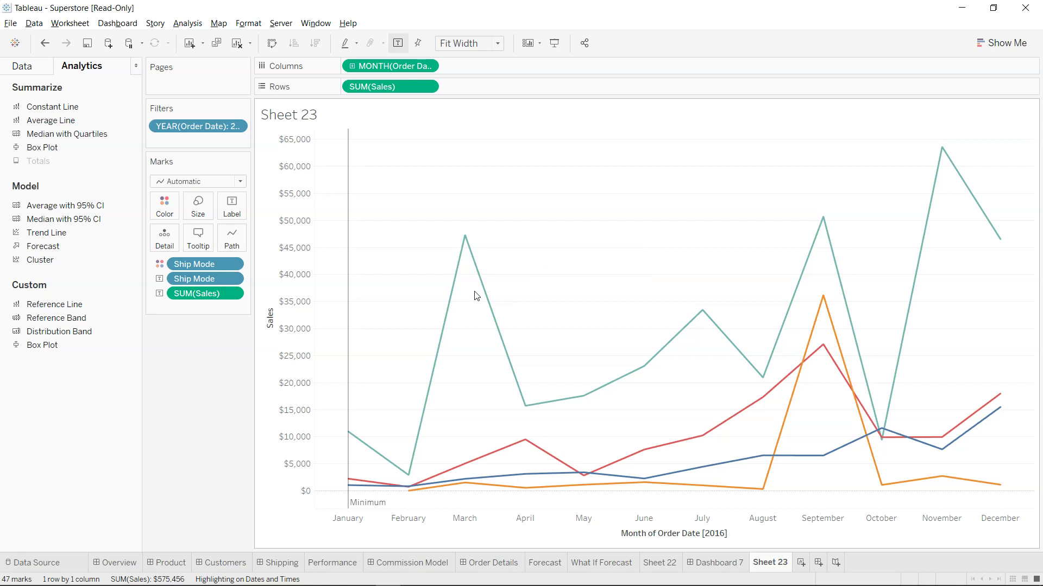
Select the March 2016 Standard Class point on Sheet 23 to show each ship mode's sales labels.
left_click(465, 239)
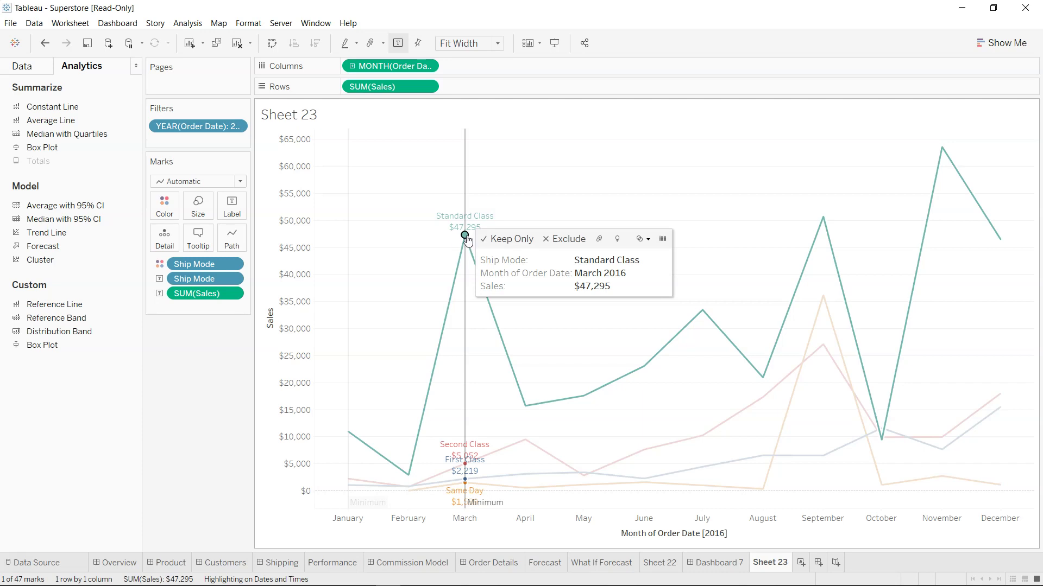
mouse_move(467, 468)
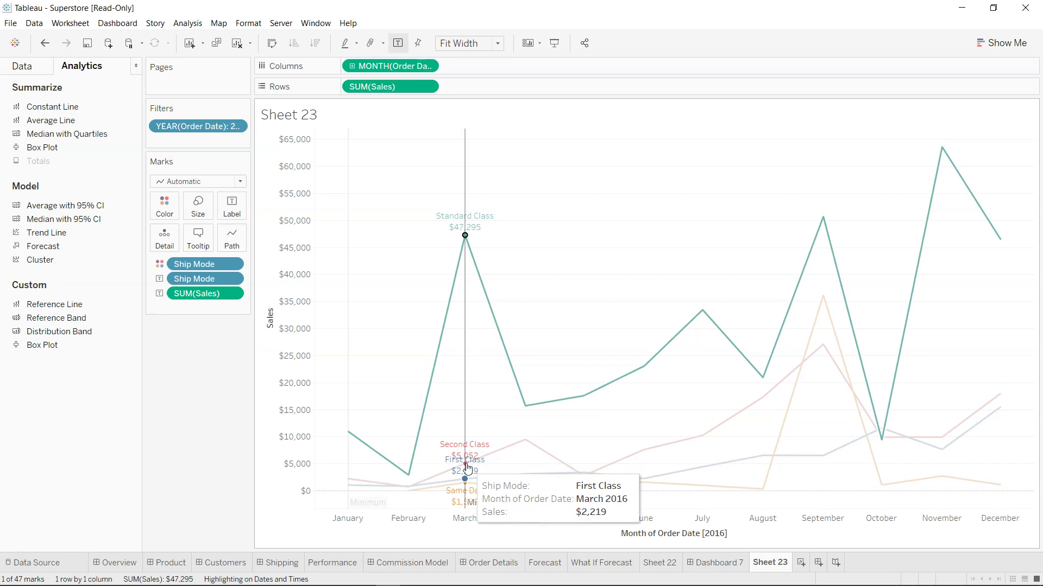
mouse_move(468, 496)
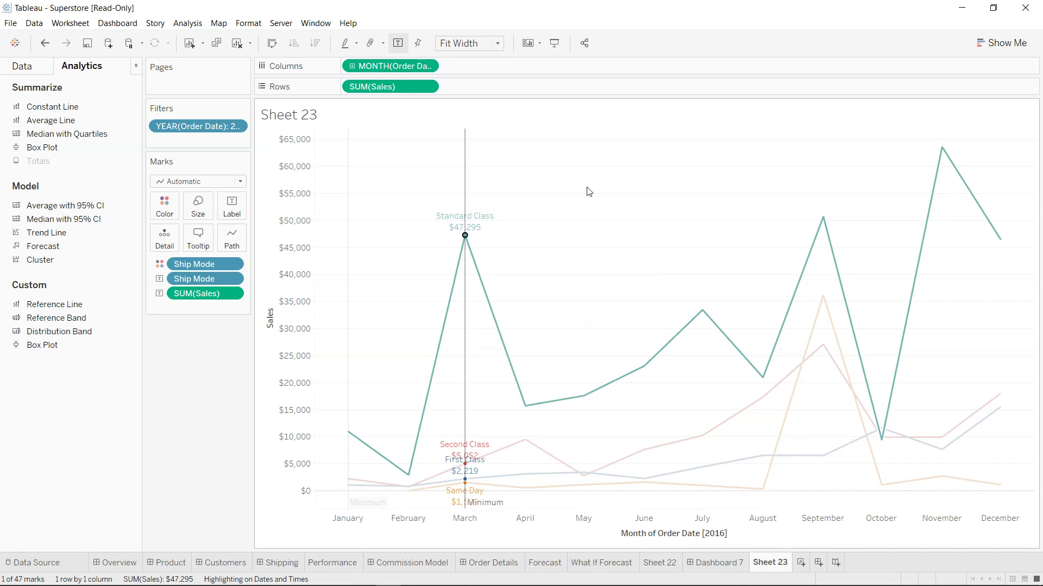
On new Sheet 24, plot YEAR(Order Date) against SUM(Sales), coloured by Ship Mode.
left_click(801, 563)
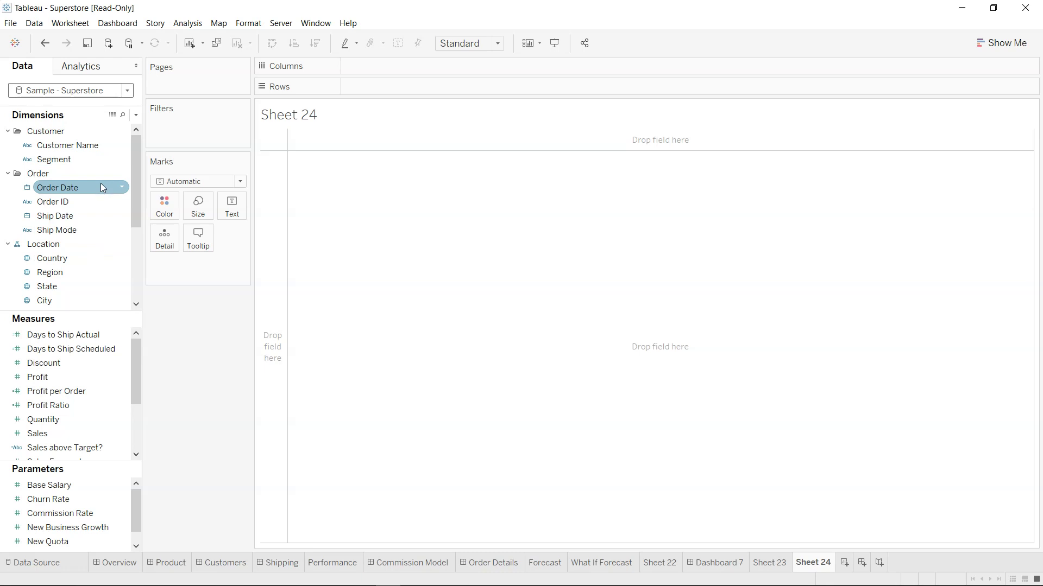
left_click_drag(100, 184, 420, 70)
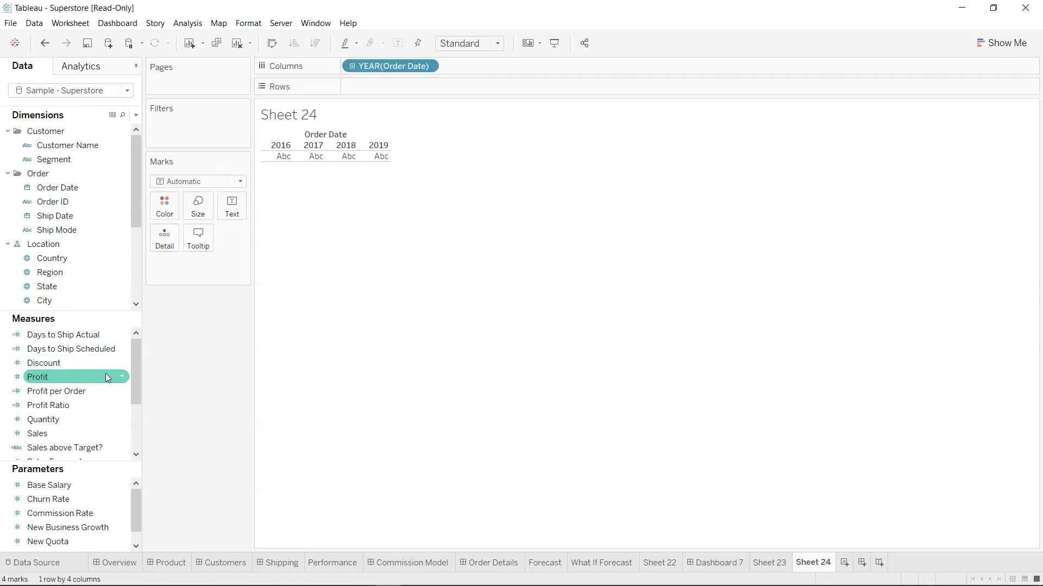
left_click_drag(82, 434, 408, 87)
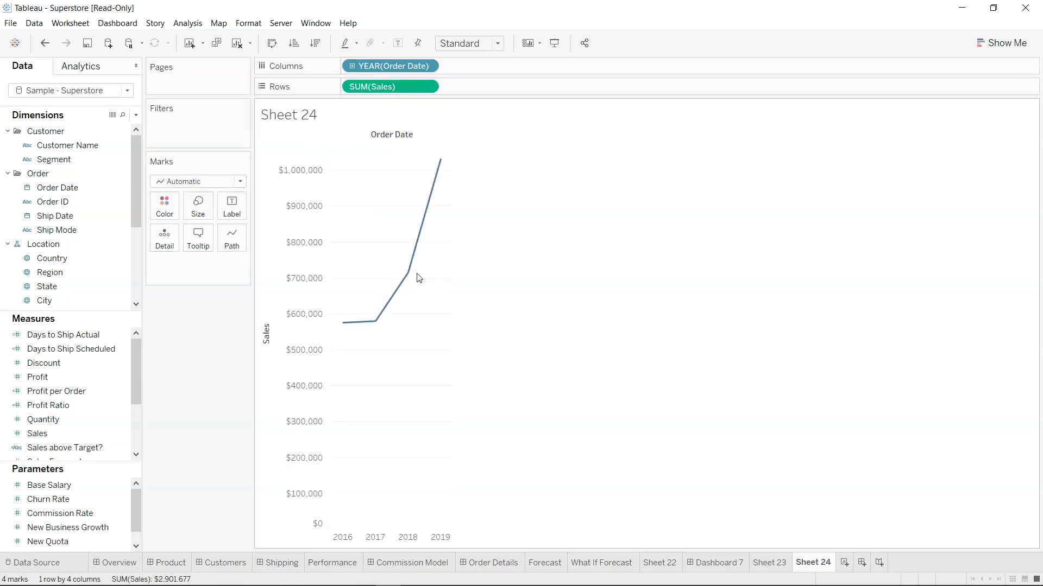
mouse_move(411, 273)
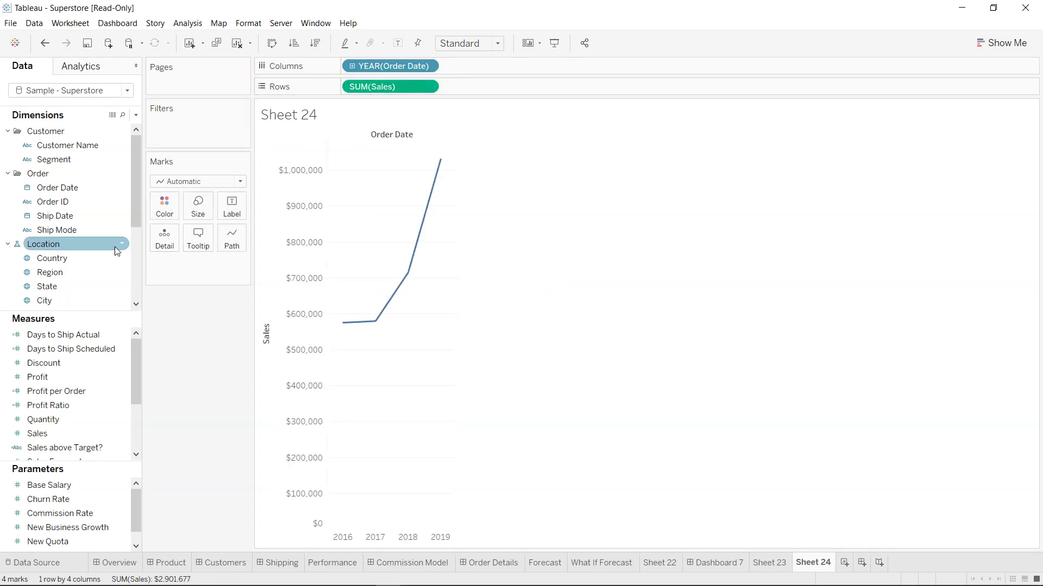
left_click_drag(95, 229, 164, 207)
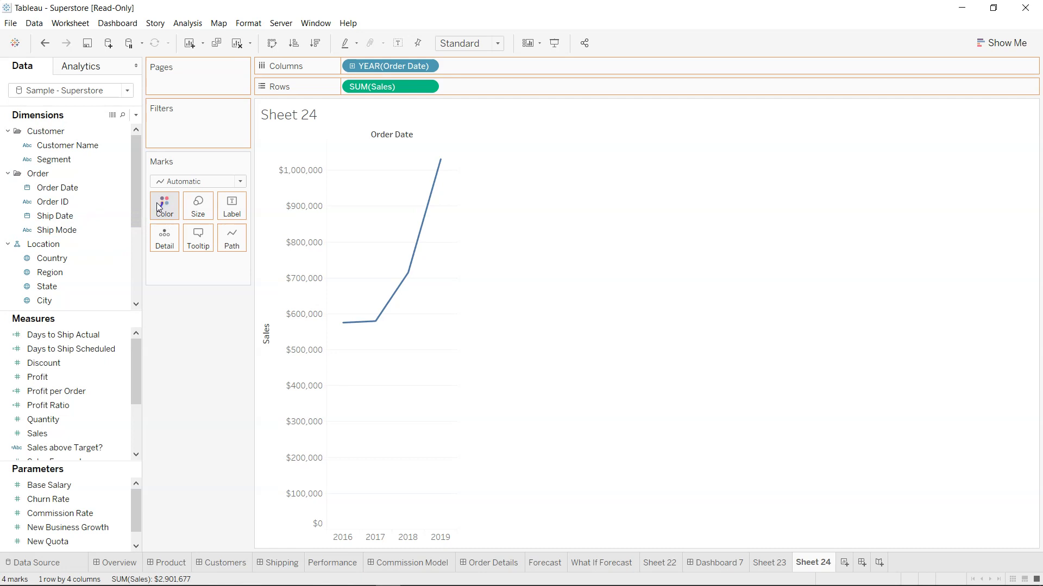
left_click(368, 311)
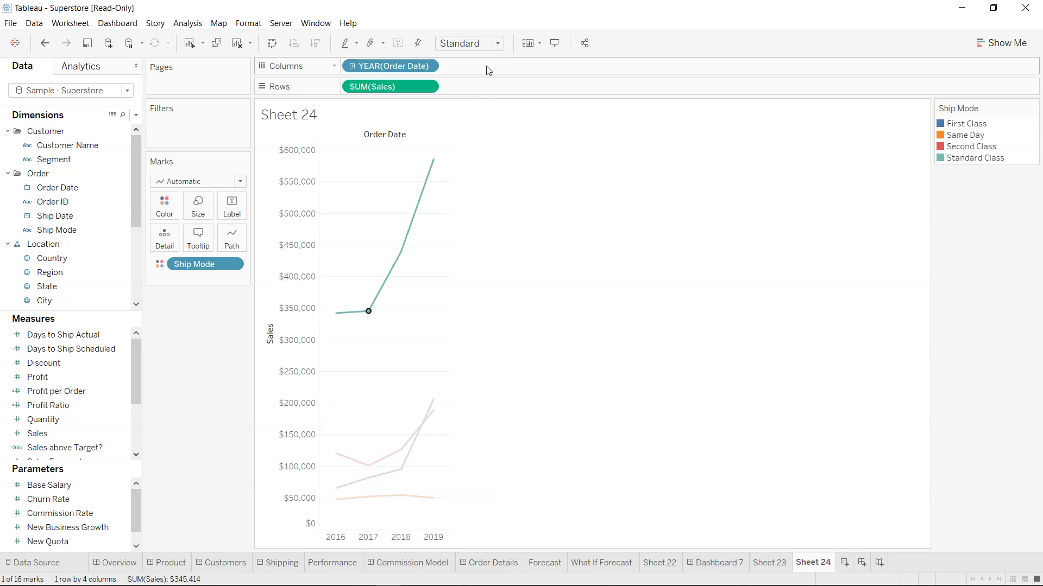
Fit the chart to Entire View and select the 2019 Standard Class point.
left_click(487, 48)
left_click(488, 96)
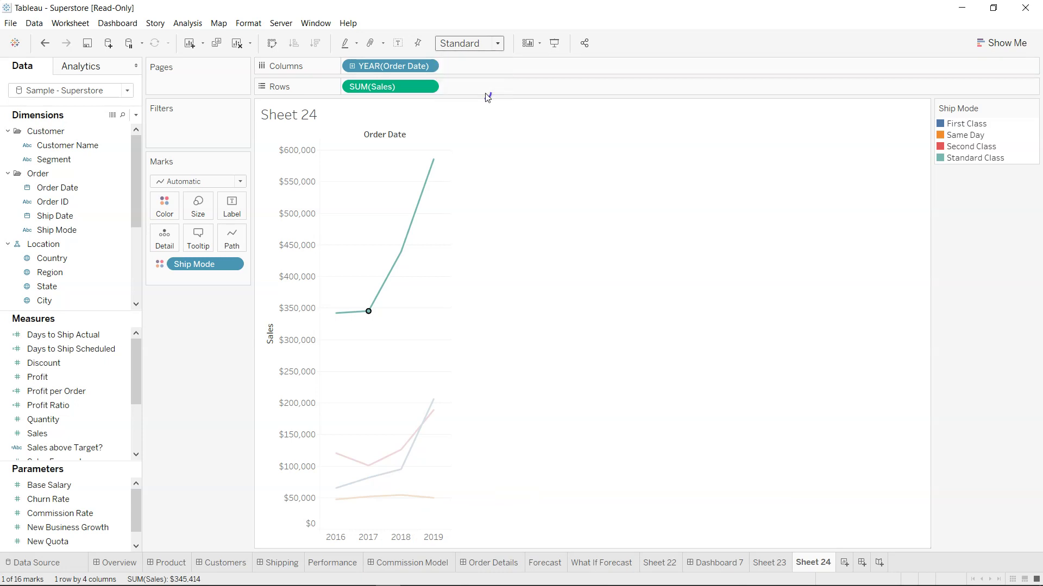
mouse_move(701, 260)
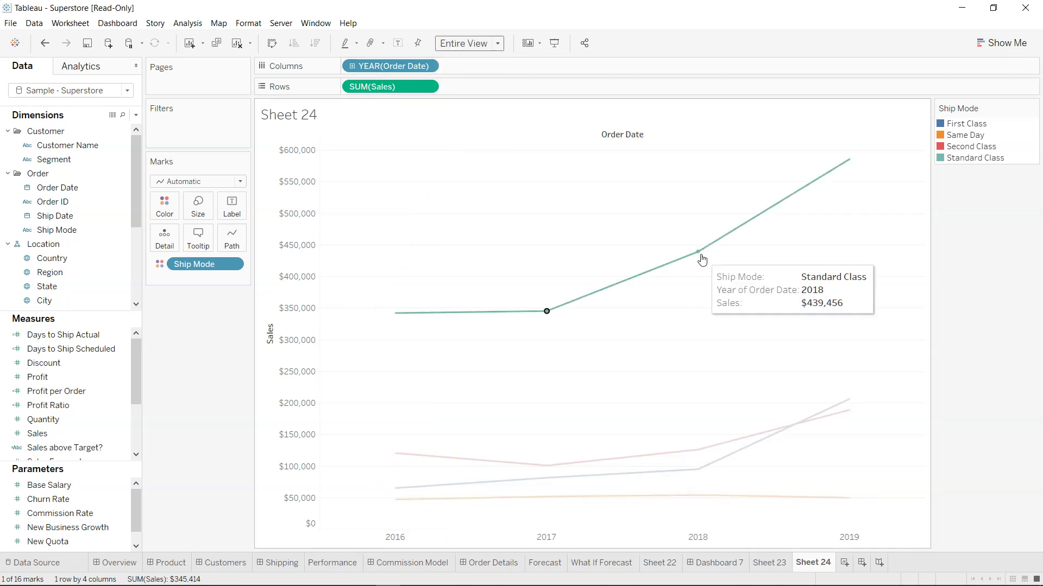
left_click(850, 162)
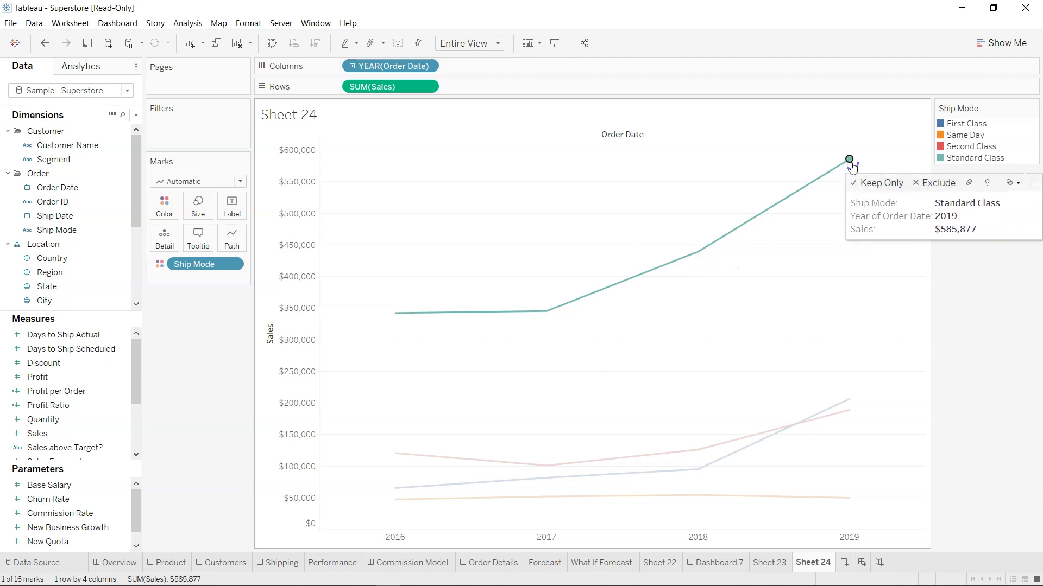
Turn on Show mark labels so every point shows its sales value.
left_click(698, 252)
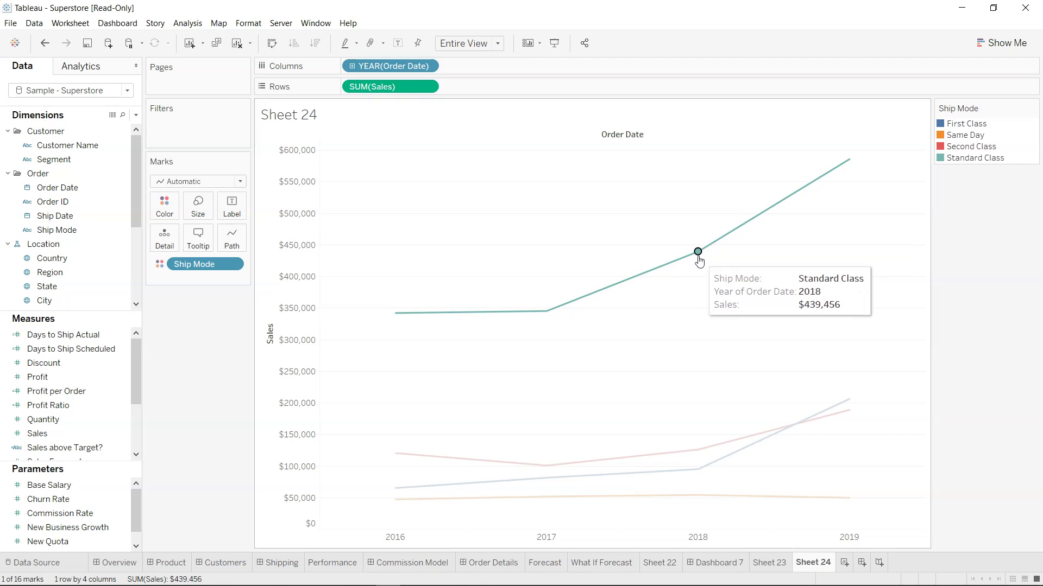
left_click(232, 215)
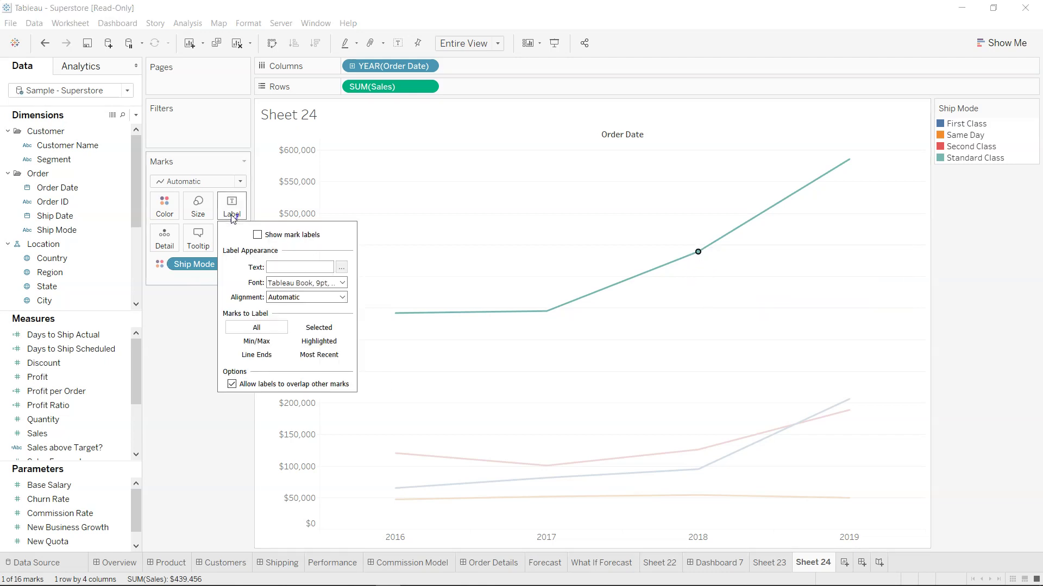
left_click(257, 236)
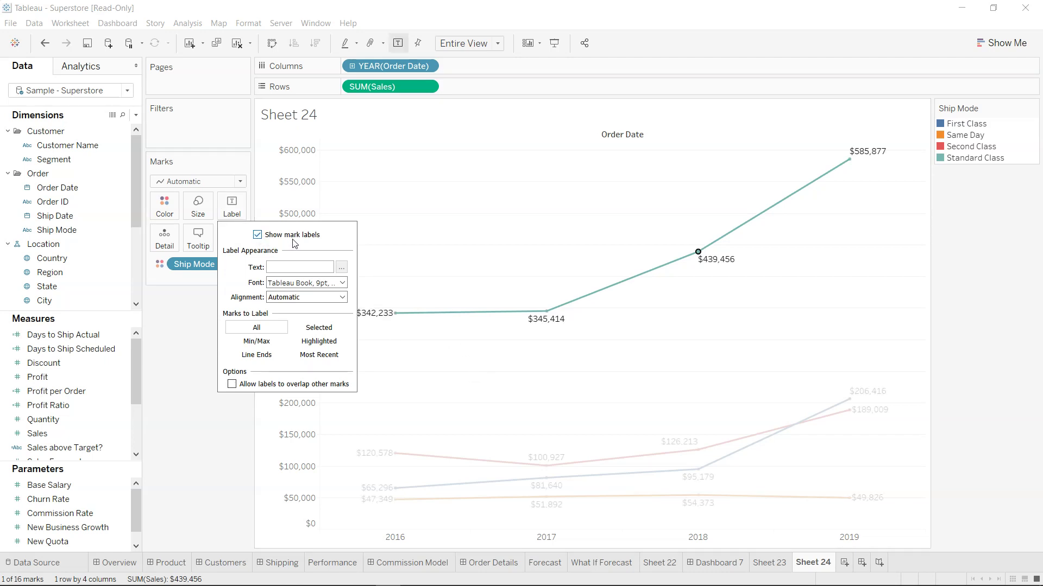
left_click(497, 377)
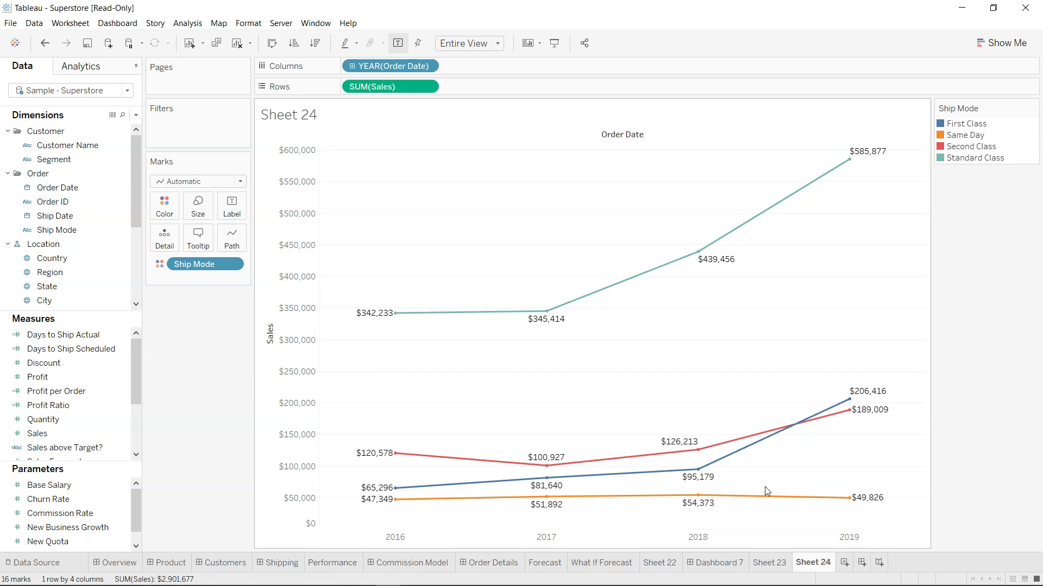
Restrict mark labels to highlighted marks only.
mouse_move(705, 499)
left_click(235, 210)
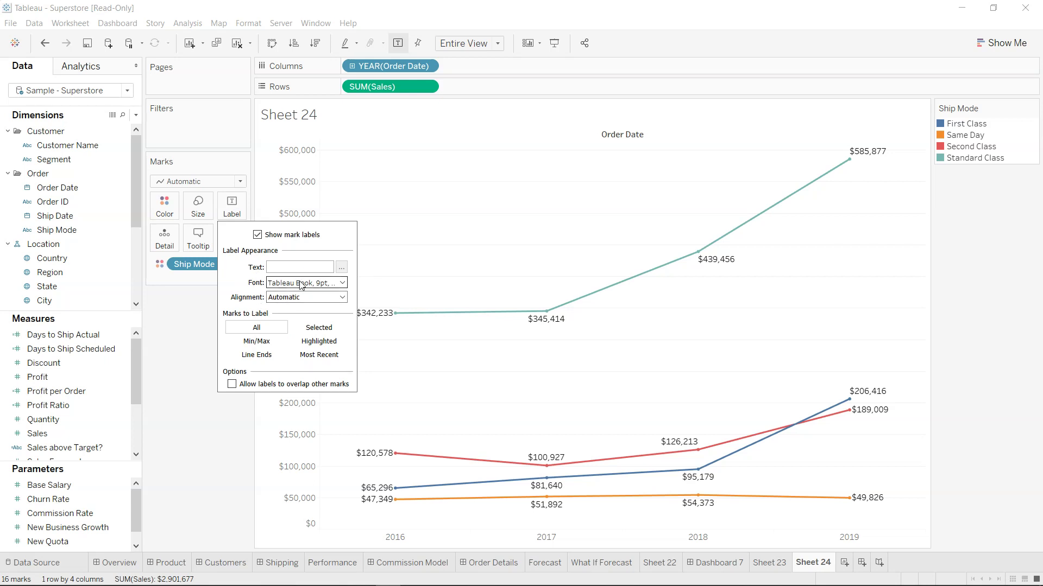
left_click(320, 342)
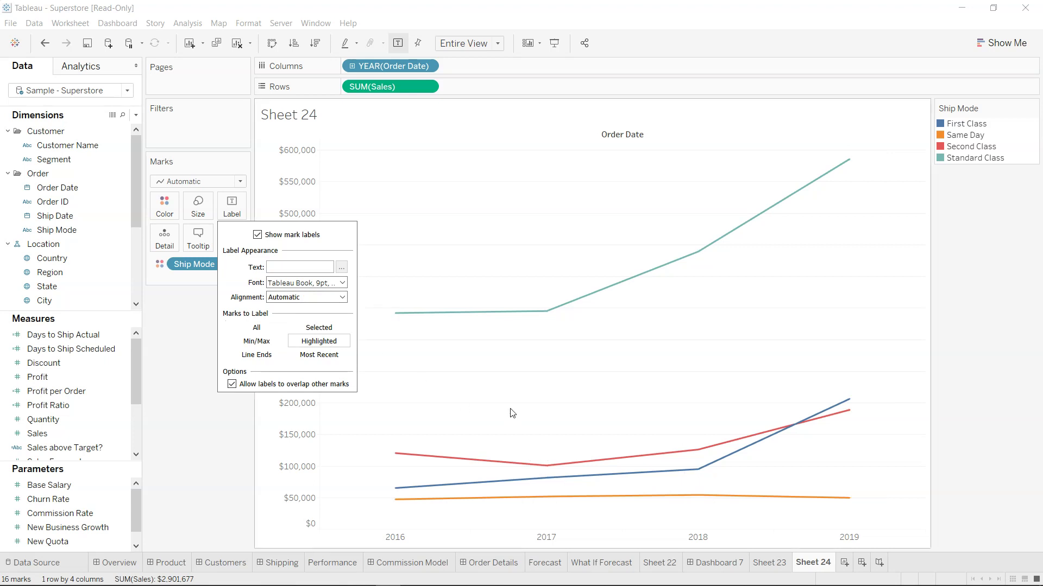
Try selecting 2017 and 2018 Standard Class points, leaving 2018 selected with its $439,456 label.
left_click(546, 311)
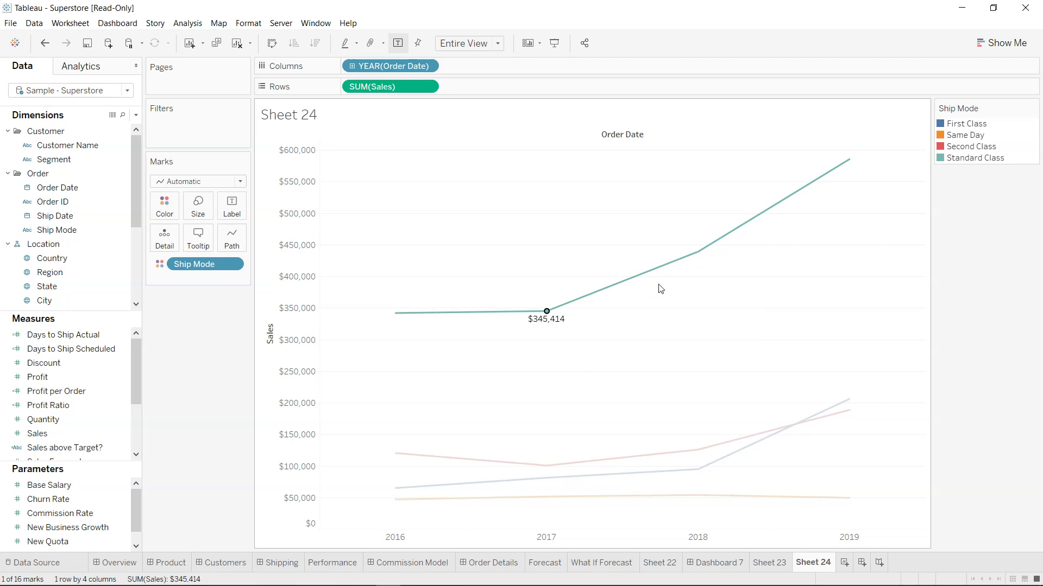
left_click(699, 253)
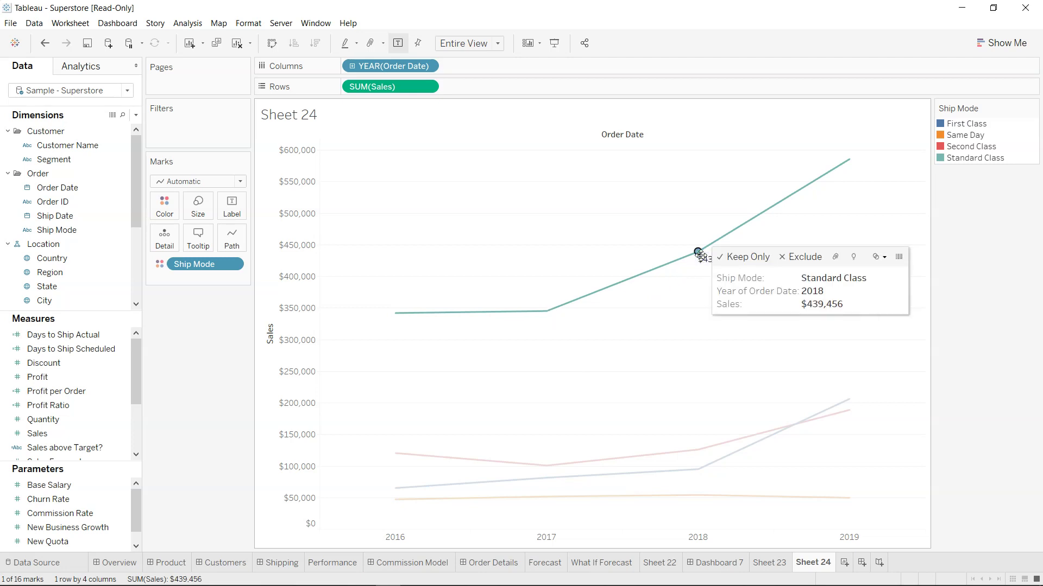
left_click(702, 324)
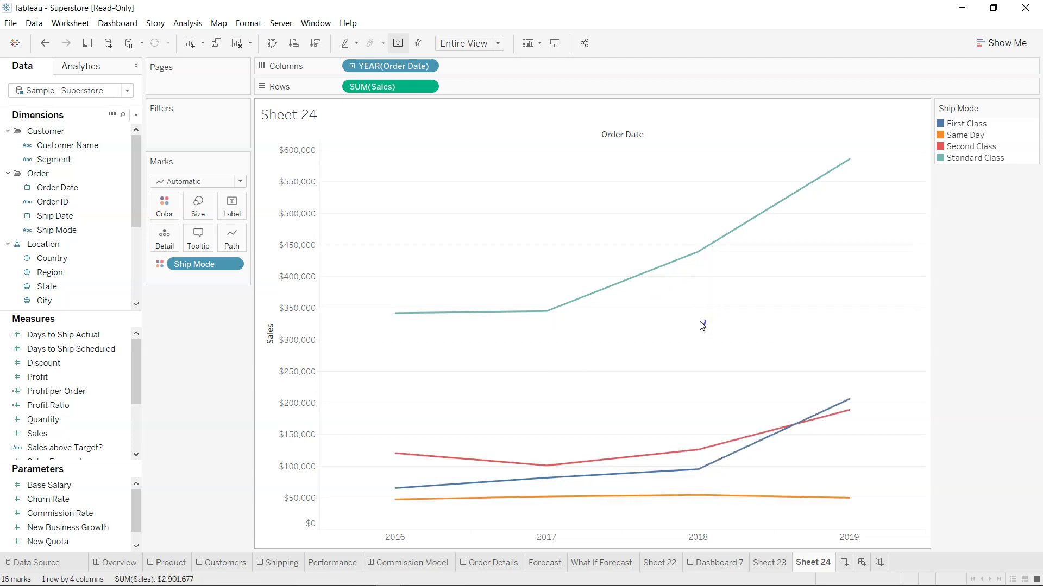
left_click(698, 253)
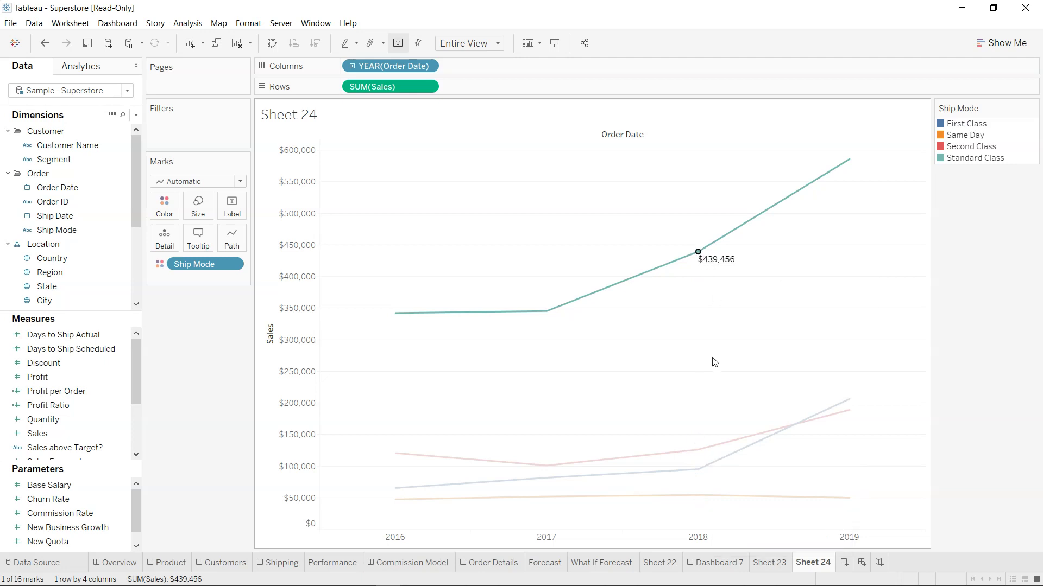
mouse_move(700, 256)
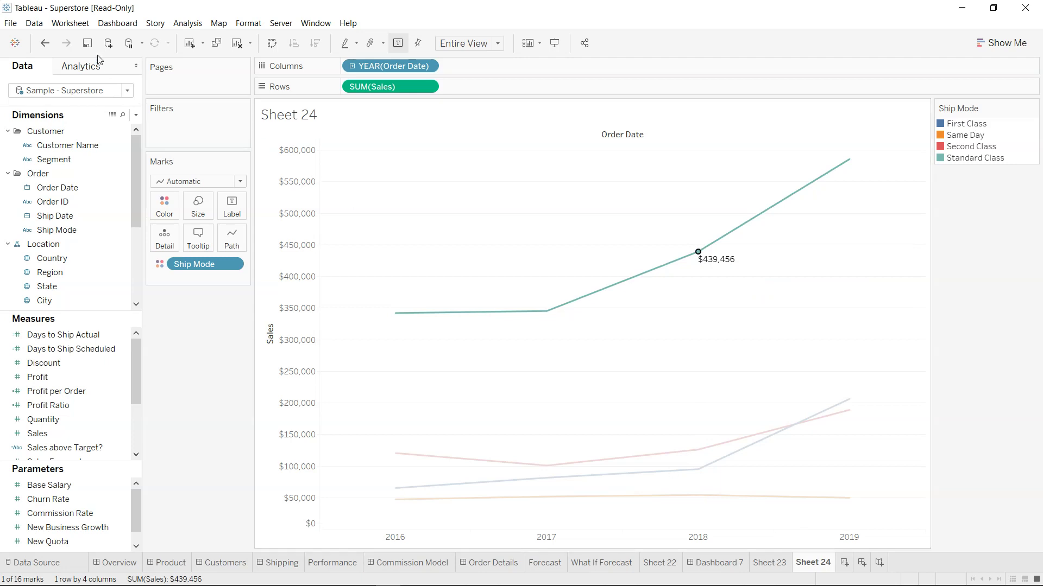
Add a Highlight2 action on Sheet 24 targeting Dates and Times, and apply it.
left_click(84, 26)
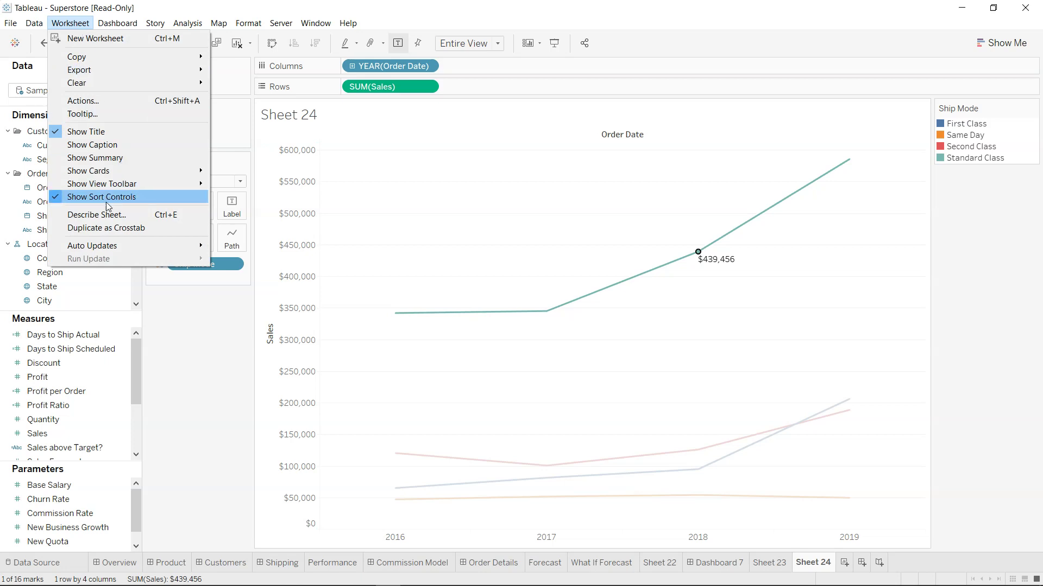
left_click(82, 101)
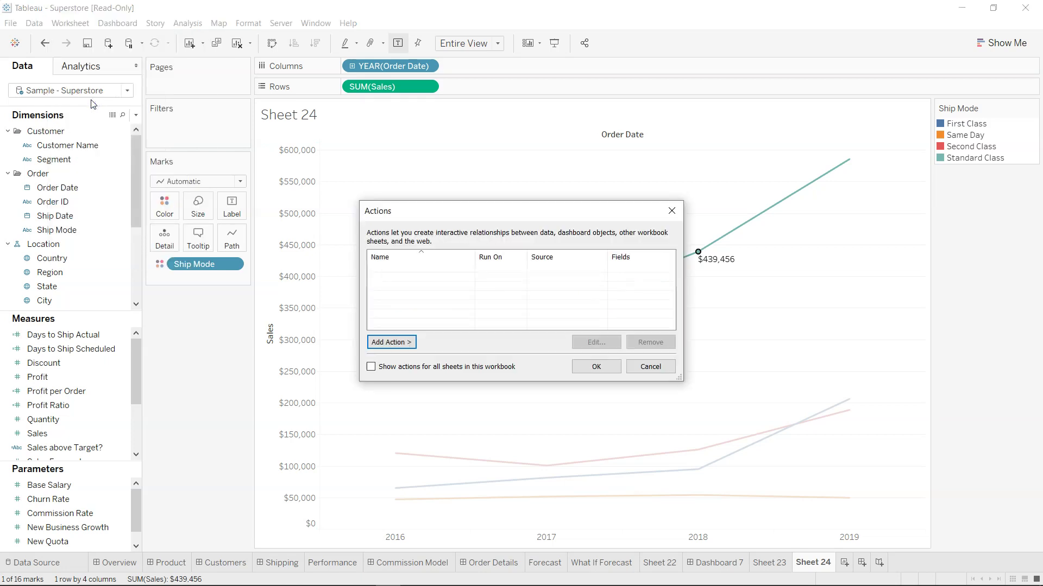
left_click(400, 344)
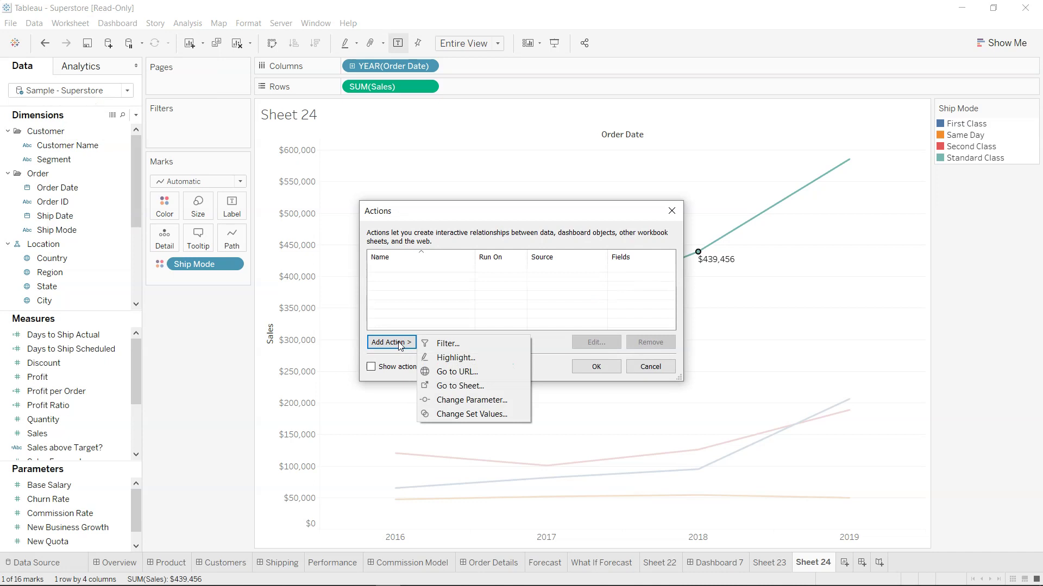
left_click(474, 358)
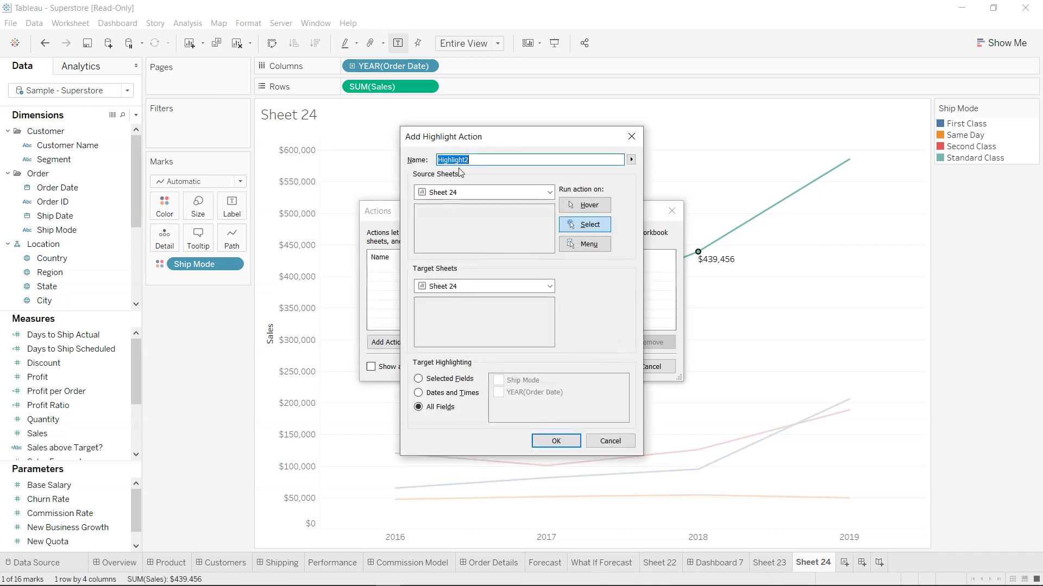
left_click(457, 393)
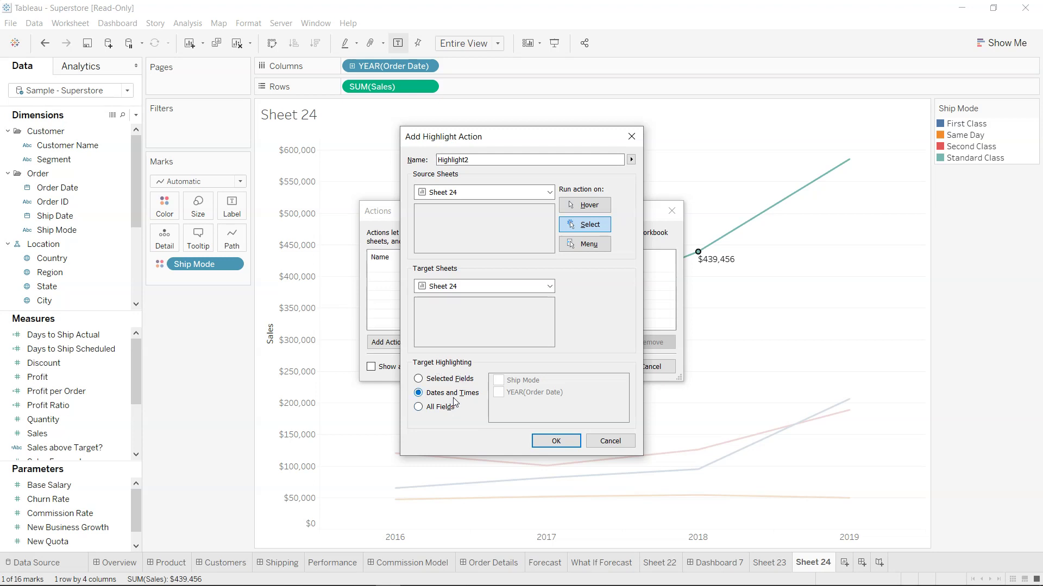
left_click(555, 441)
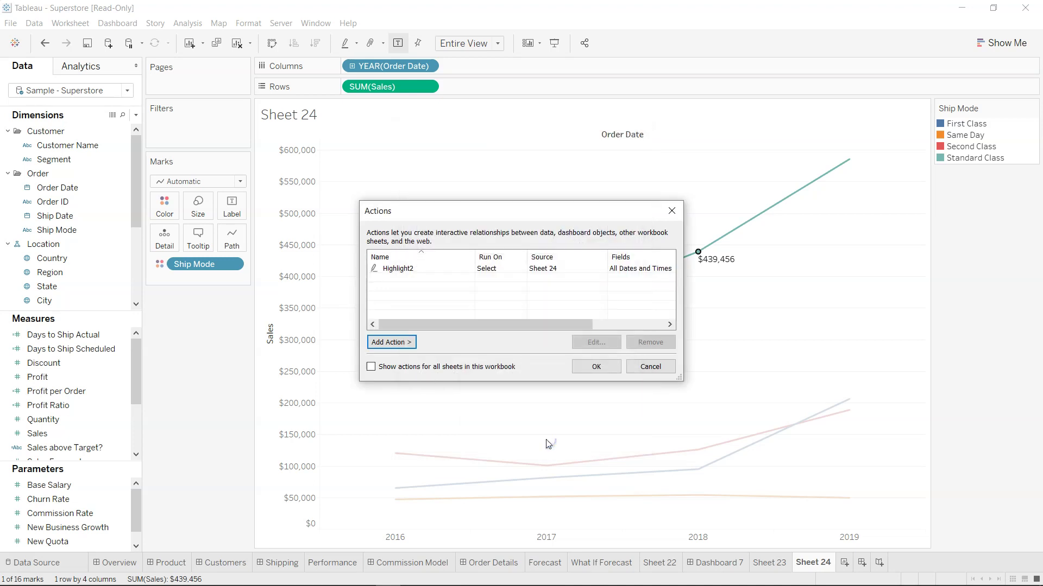
left_click(596, 367)
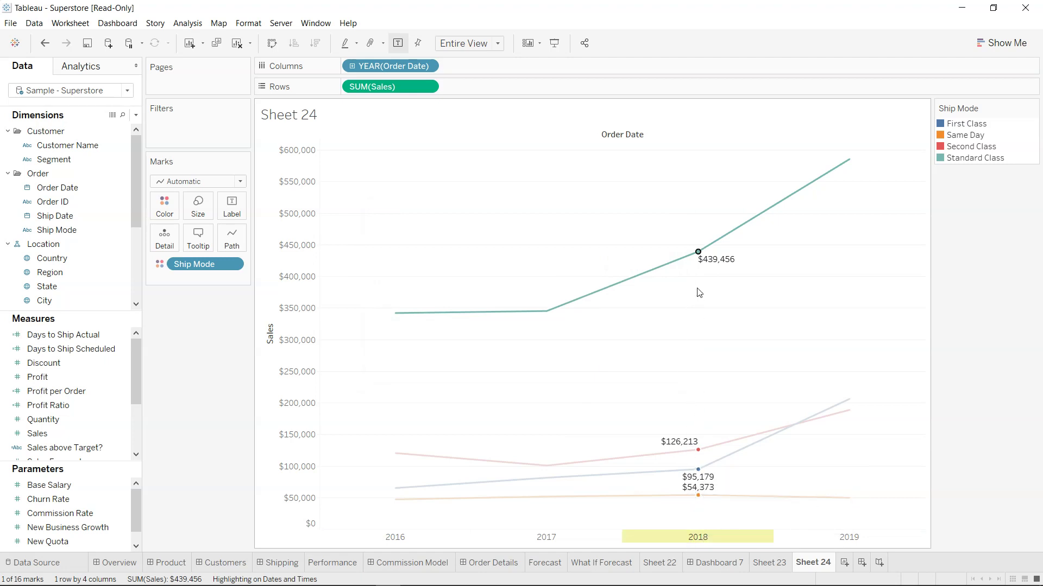
Highlight 2017, then 2016, labelling 2016 sales: $342,233, $120,578, $65,296 and $47,349.
left_click(548, 312)
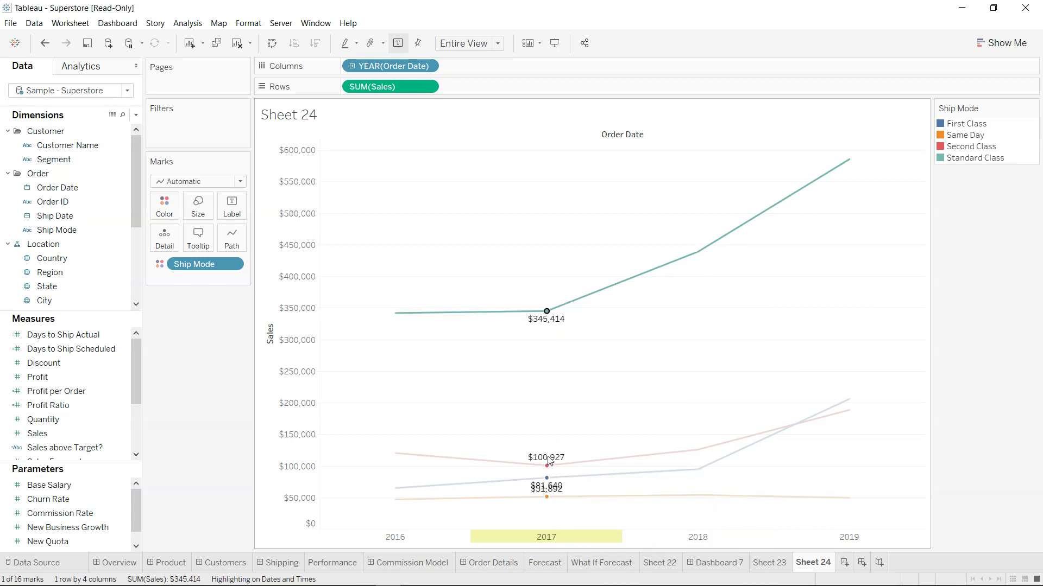
left_click(396, 313)
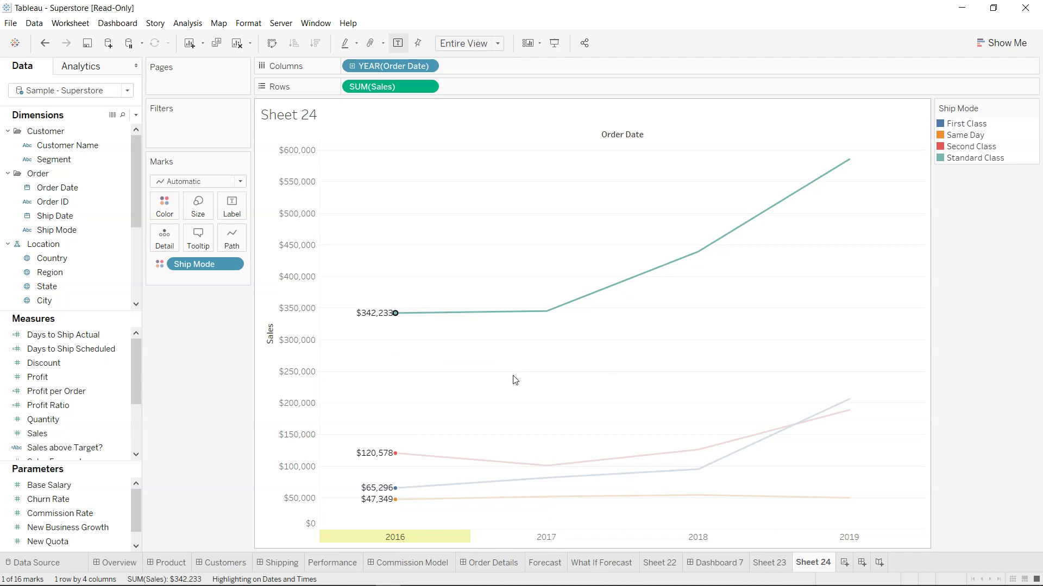
Switch to Sheet 23 and look over its monthly chart.
left_click(780, 563)
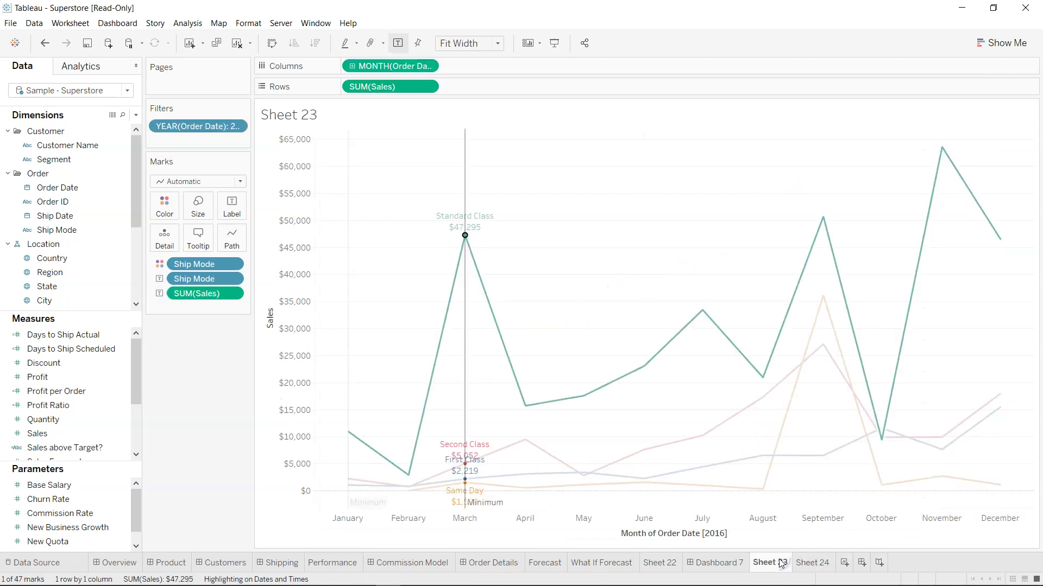
mouse_move(494, 231)
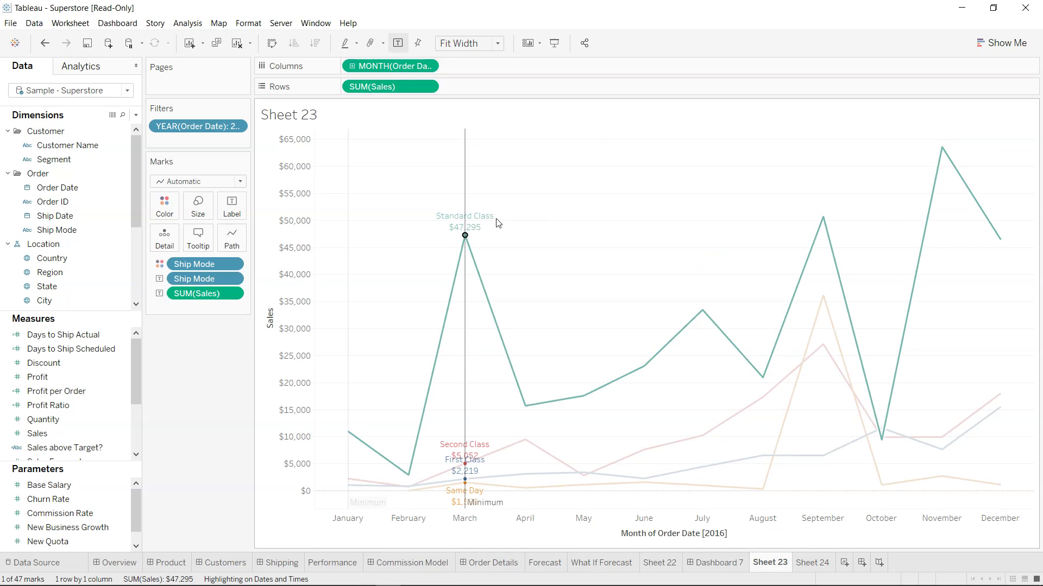
mouse_move(485, 297)
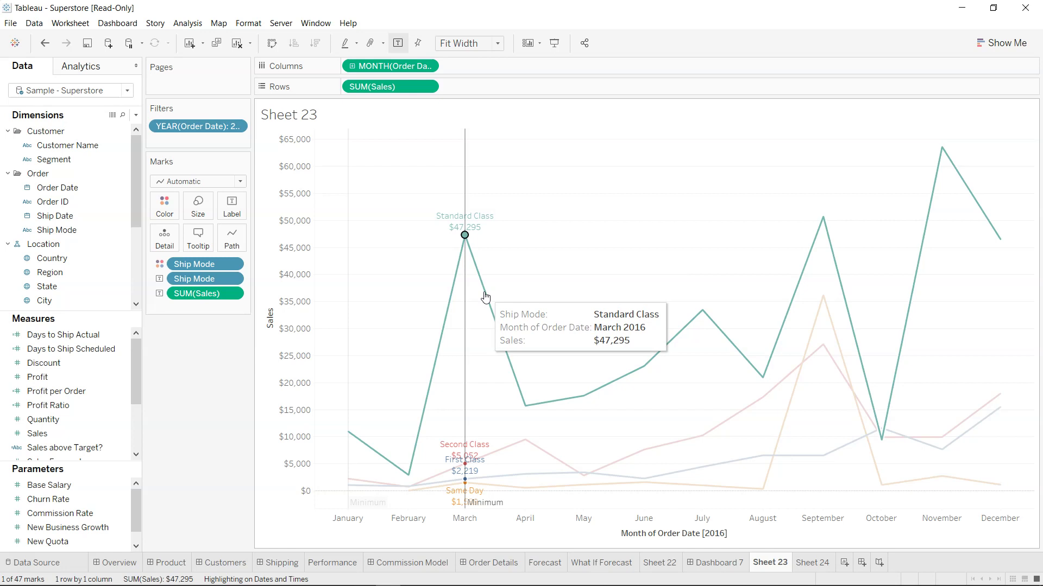
On Sheet 24, make the mark labels bold with Match Mark Color, then clear the highlight.
left_click(813, 562)
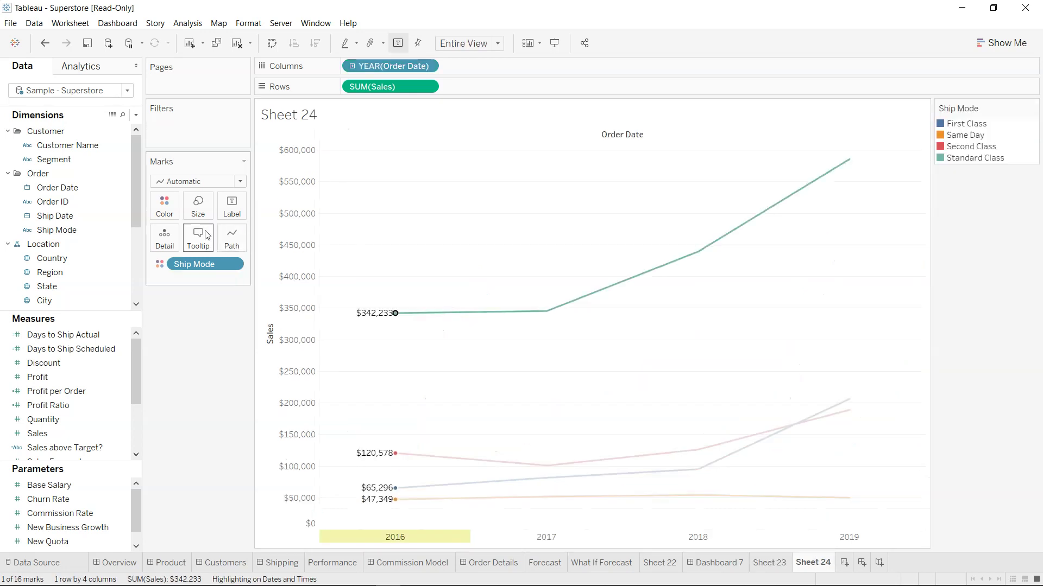
left_click(233, 214)
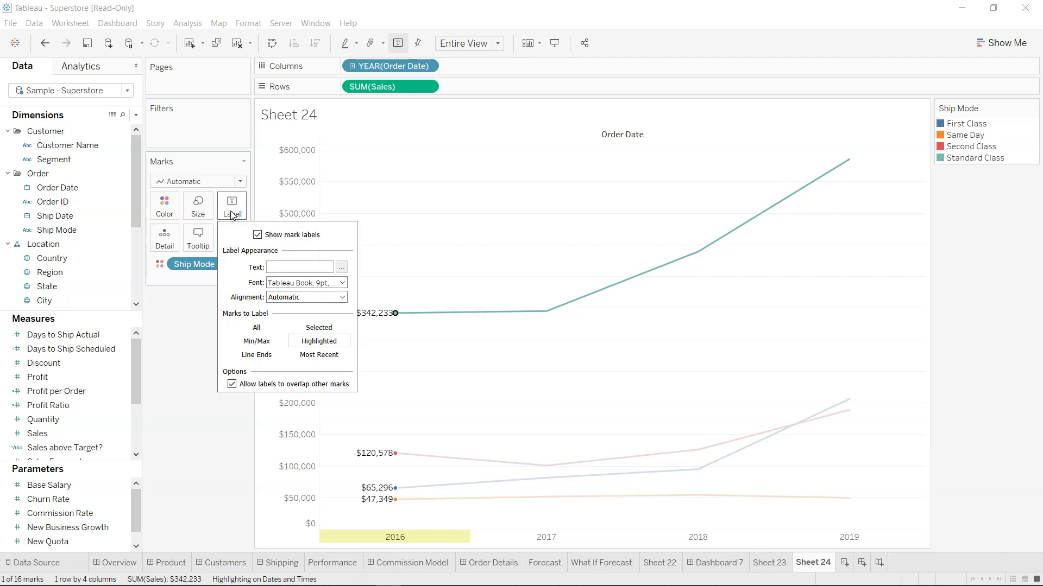
left_click(298, 283)
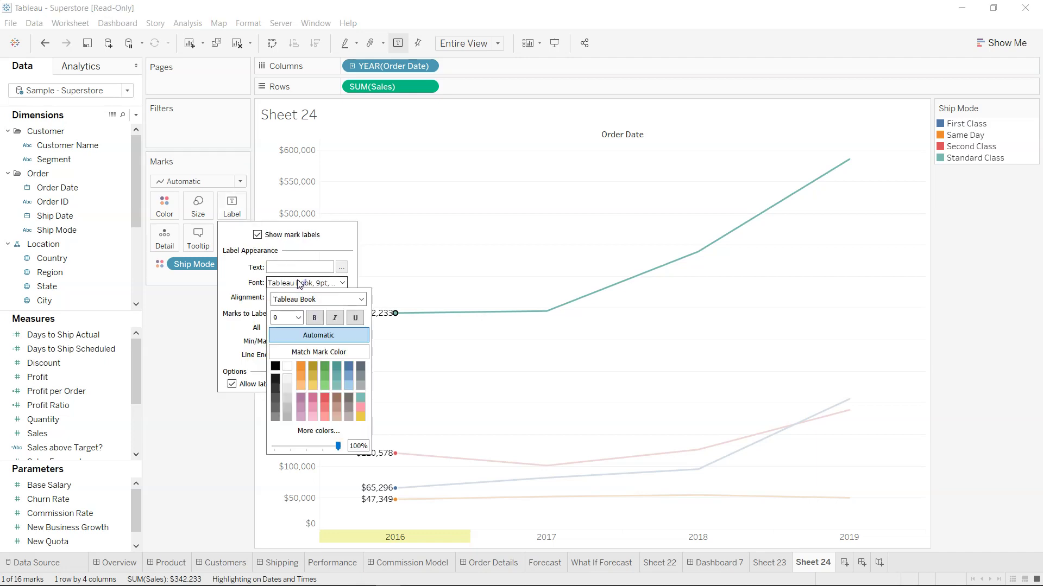
left_click(318, 353)
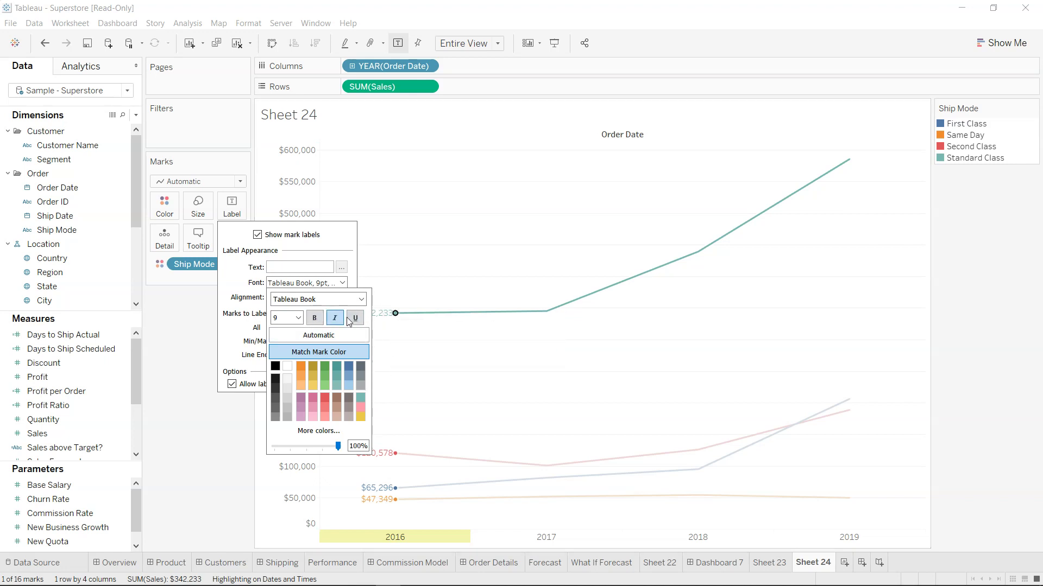
left_click(317, 320)
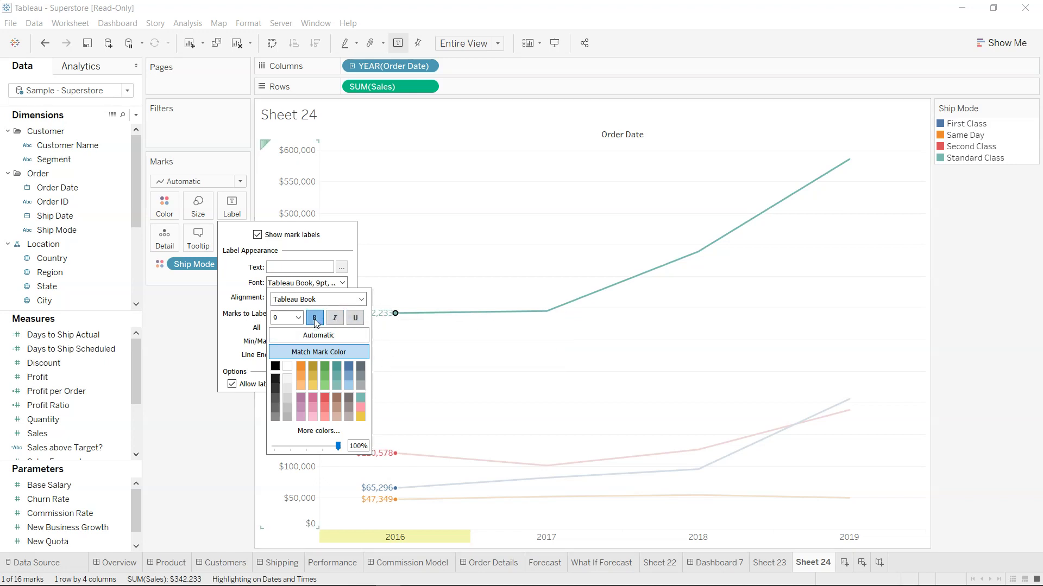
left_click(219, 470)
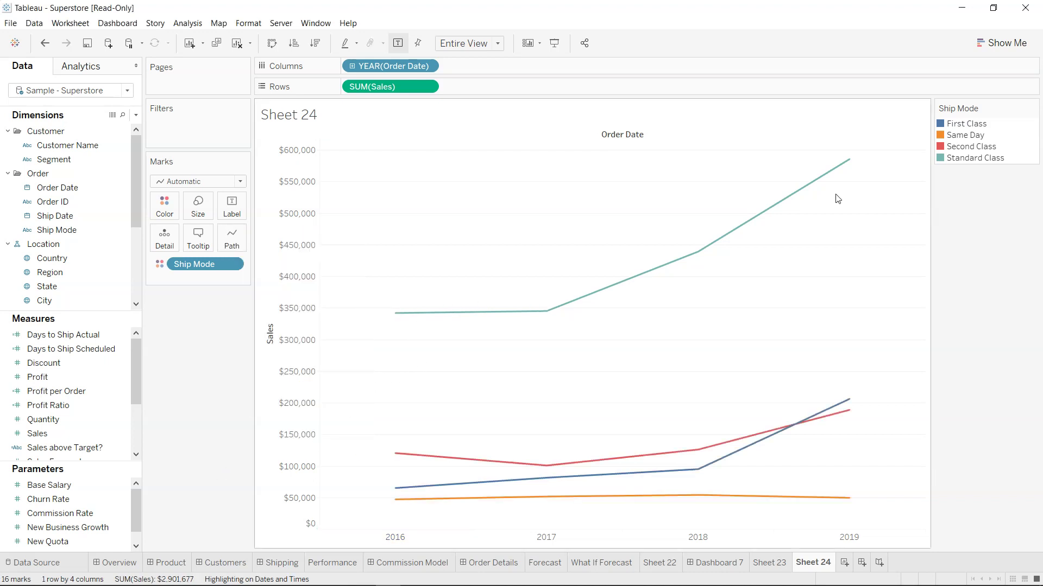
Highlight 2019 to label all ship modes' sales in bold colours, then flip to Sheet 23 and back.
left_click(849, 160)
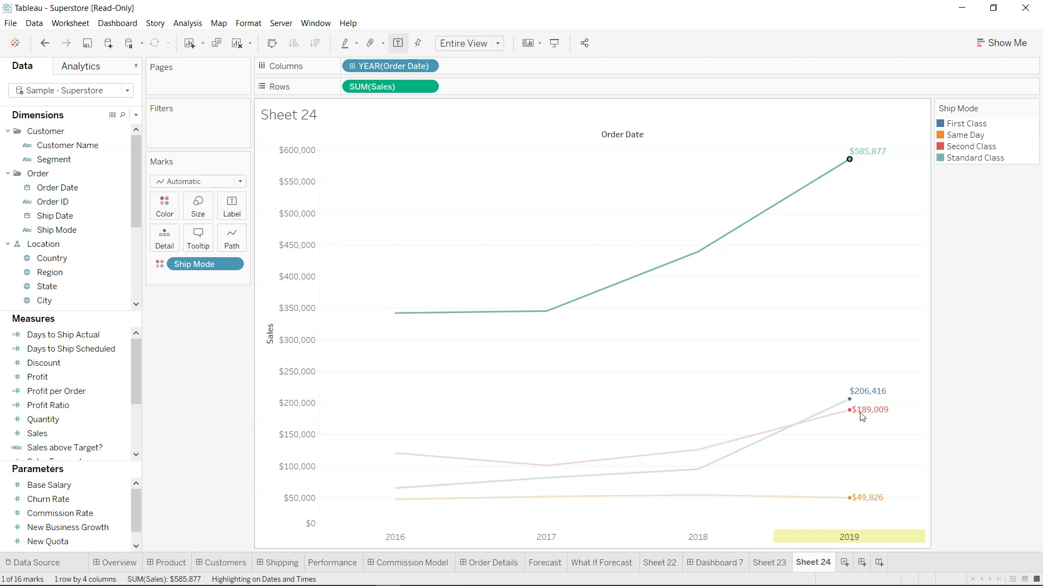
left_click(782, 563)
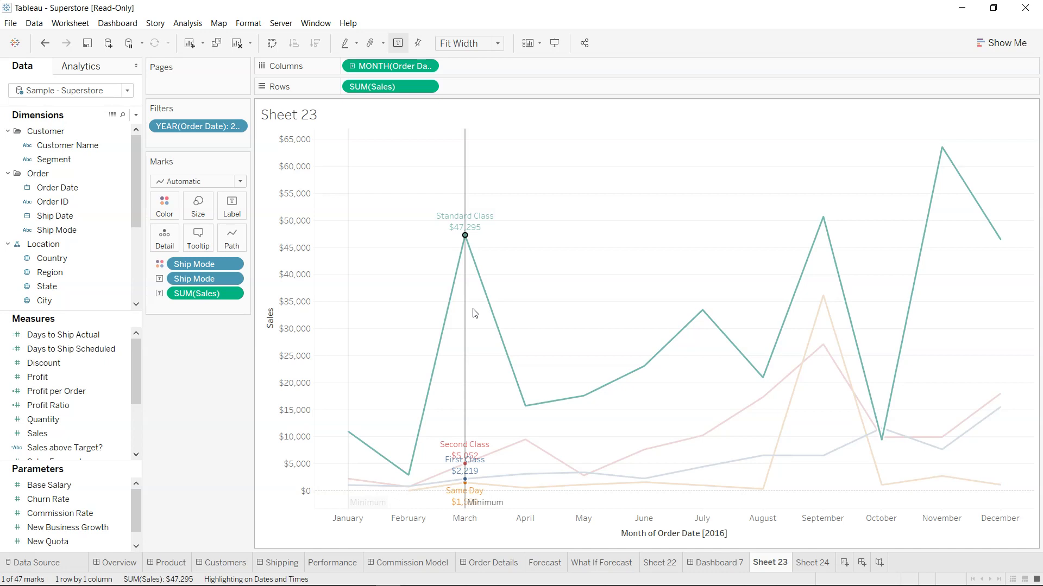
left_click(822, 563)
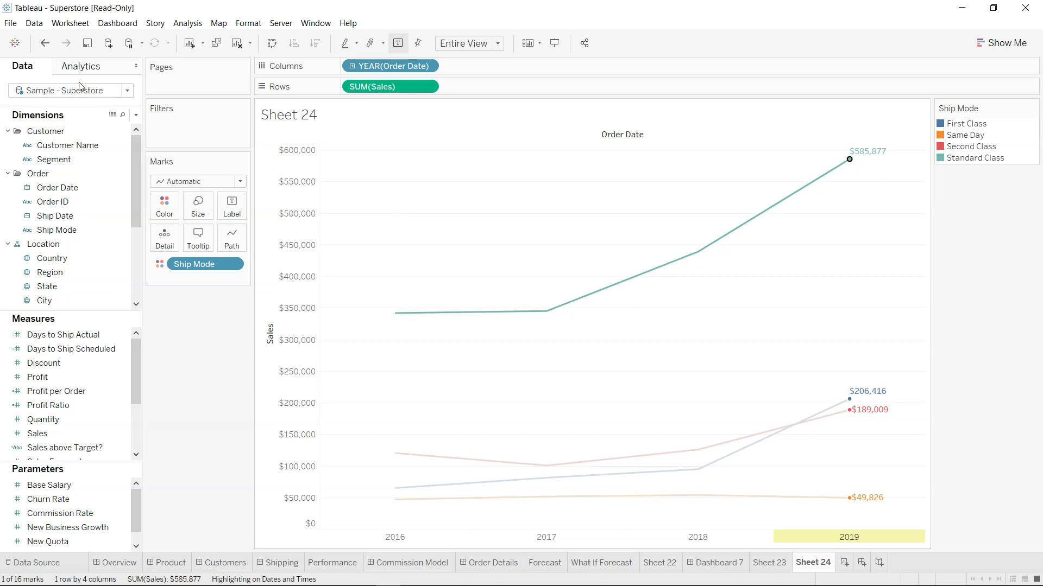
Add an Average sales reference line from the Analytics pane and inspect its context menu.
left_click(95, 71)
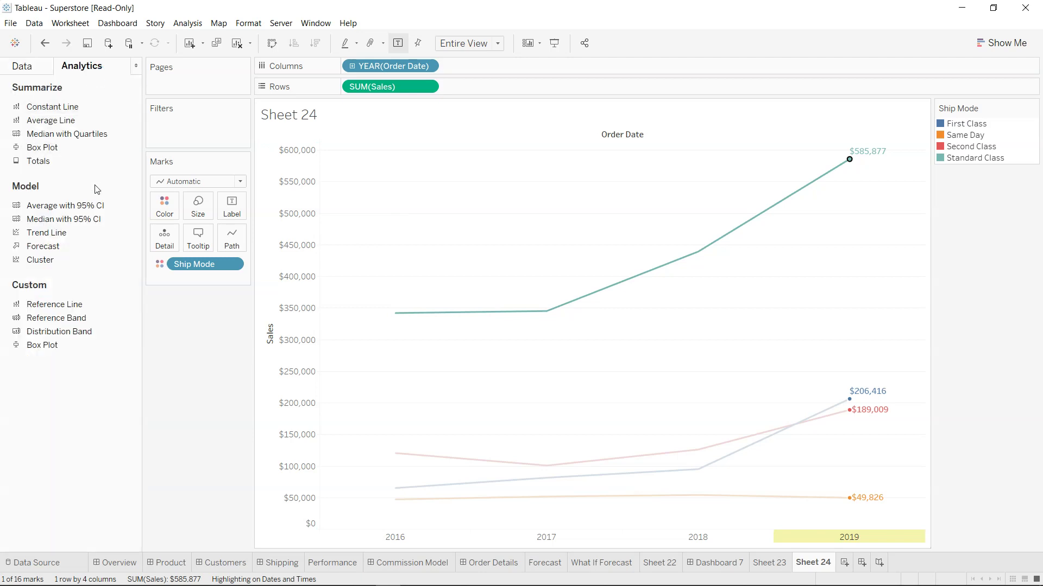
left_click_drag(102, 305, 369, 159)
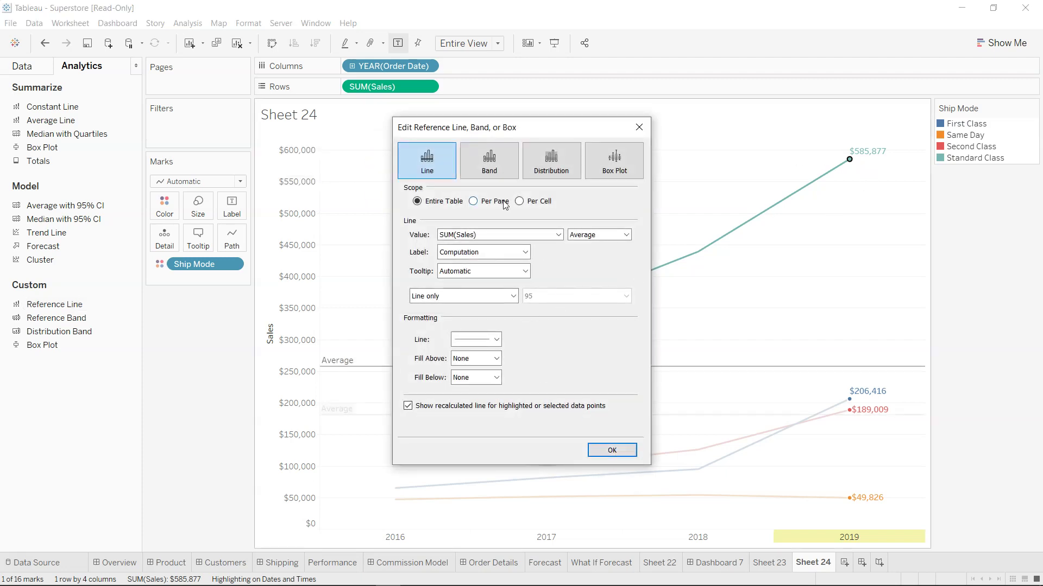
left_click(618, 452)
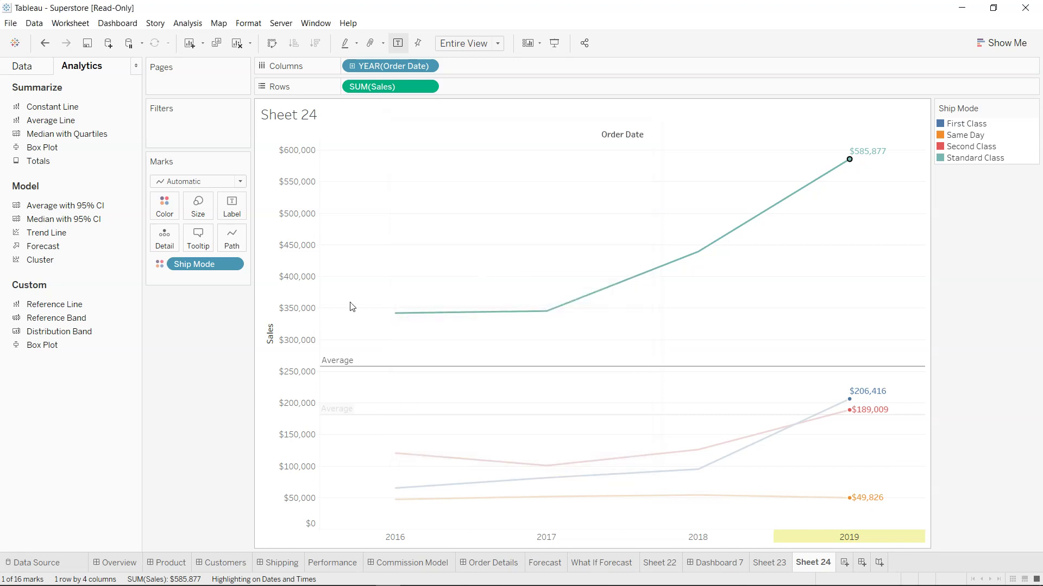
mouse_move(368, 367)
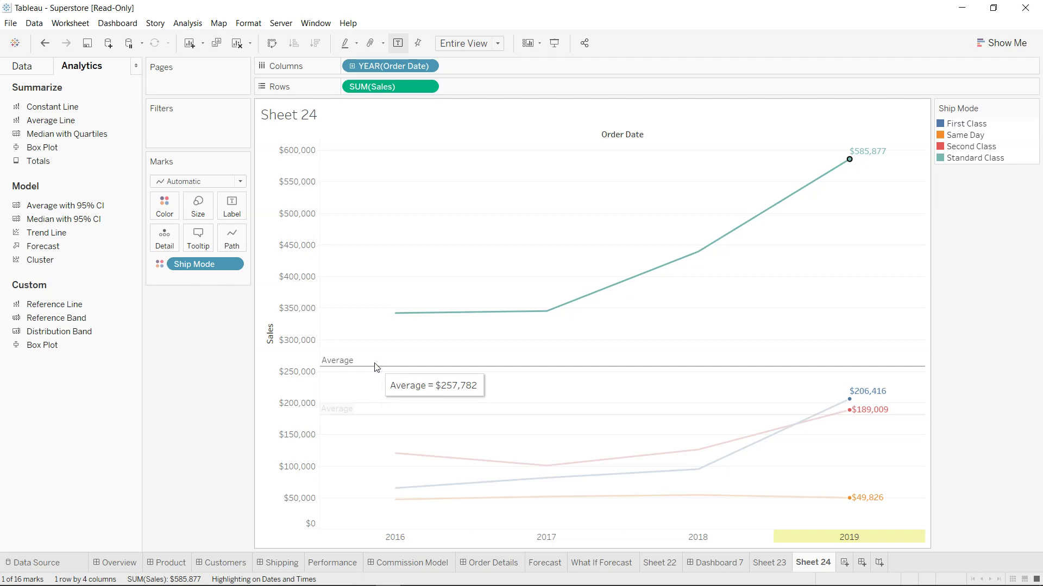
right_click(341, 369)
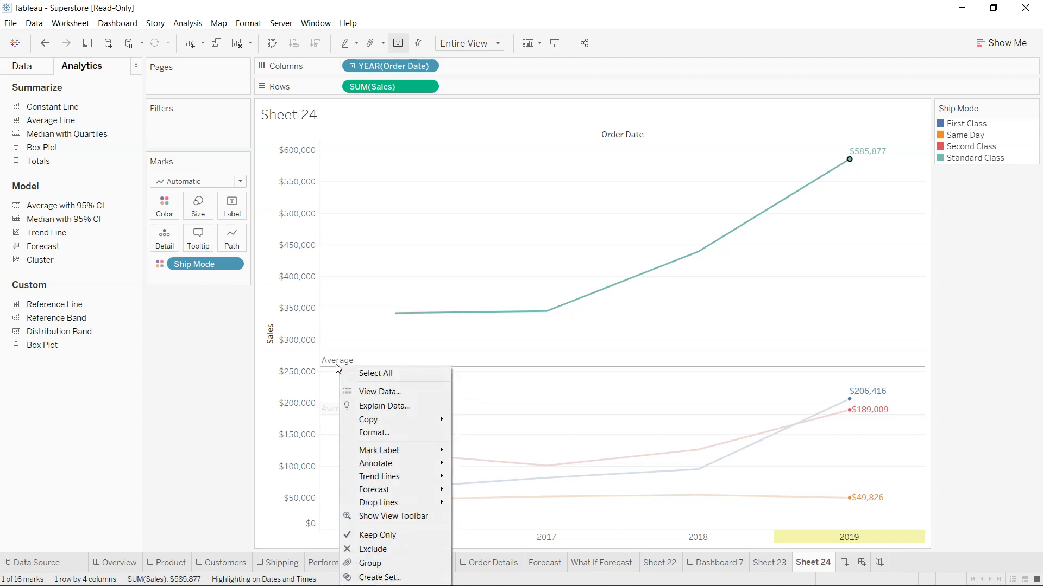
key("Escape")
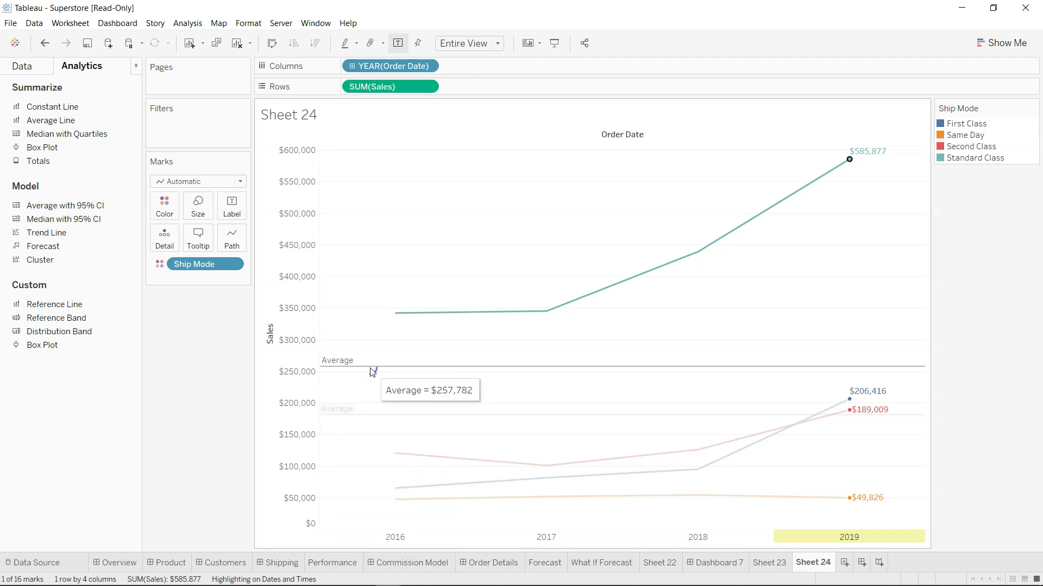
right_click(373, 372)
right_click(348, 366)
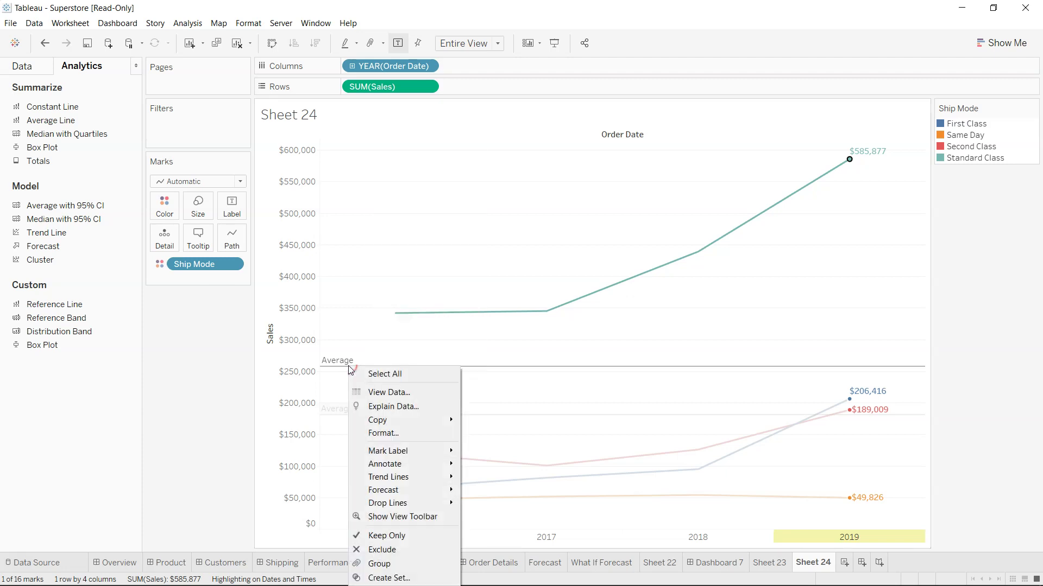
Add a per-pane Average sales reference line and deselect the 2019 Standard Class point.
left_click_drag(89, 306, 409, 148)
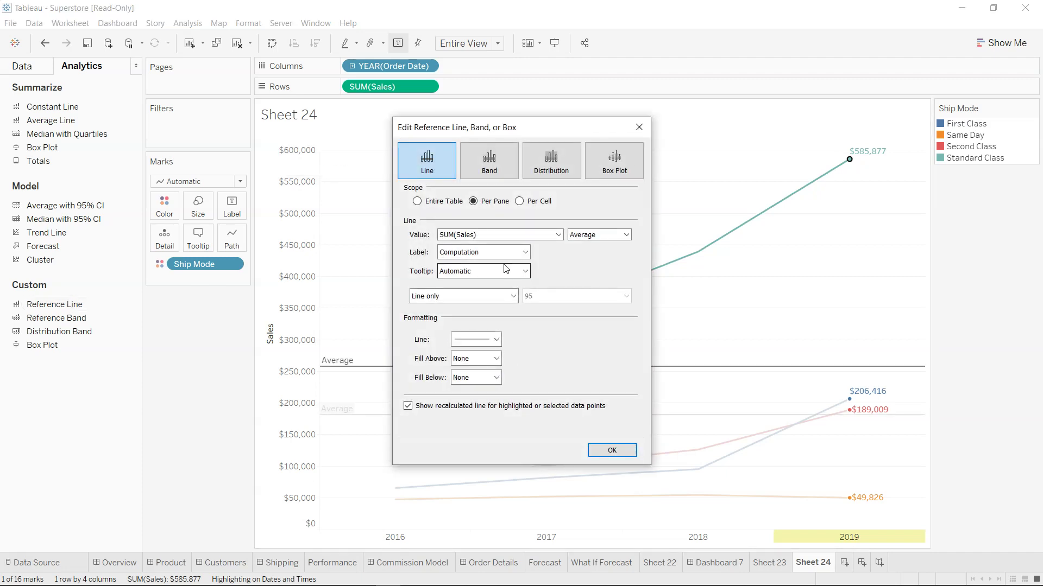
left_click(611, 450)
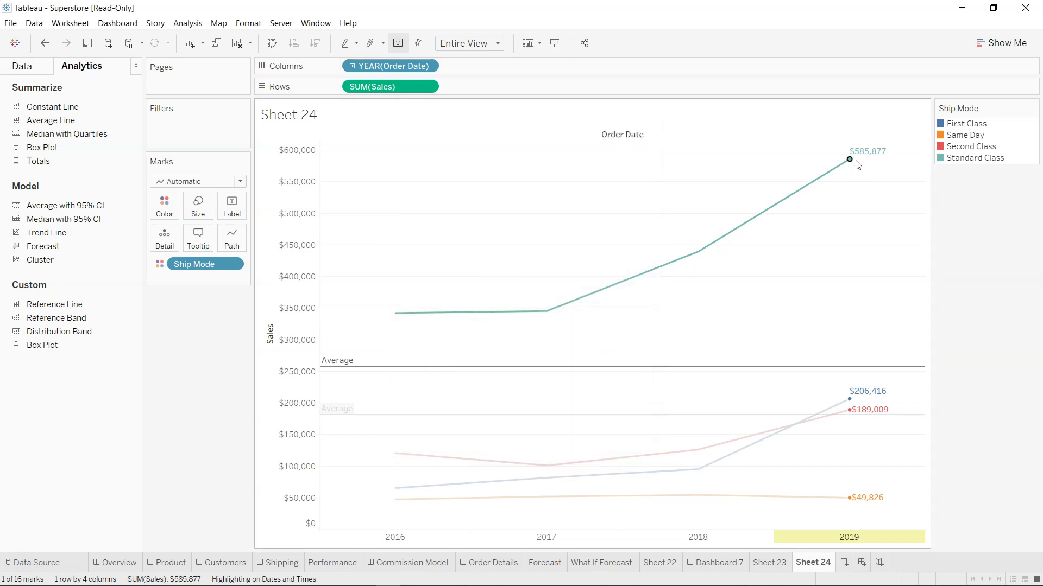
left_click(856, 164)
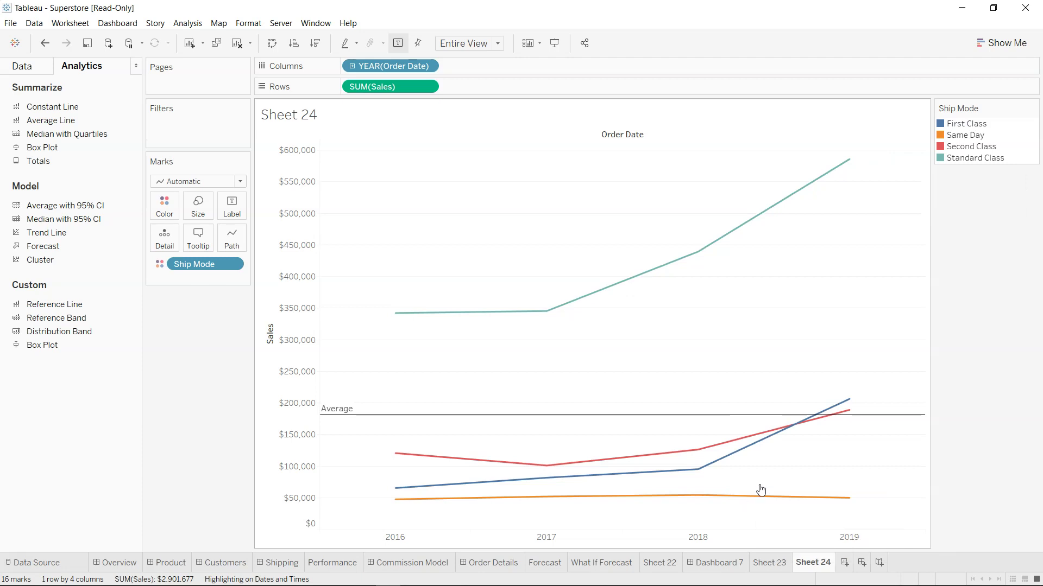
Change the YEAR(Order Date) pill to a continuous year axis.
left_click(848, 400)
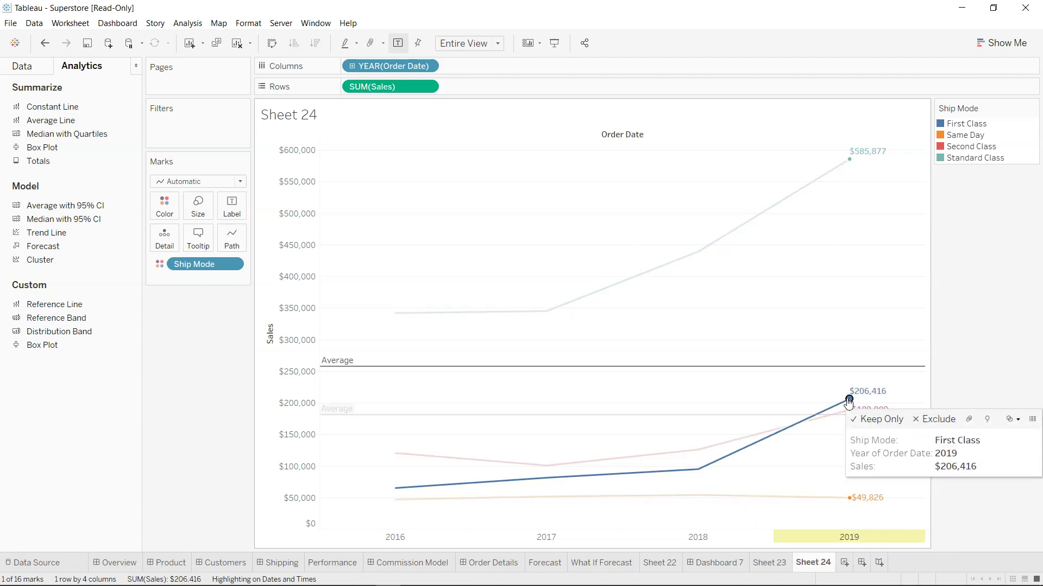
left_click(910, 390)
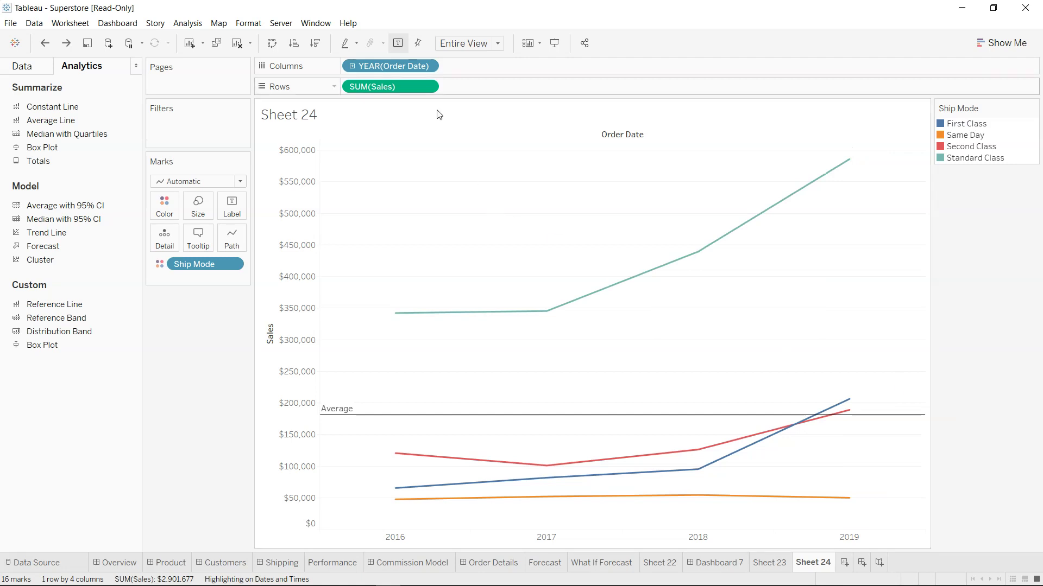
right_click(373, 66)
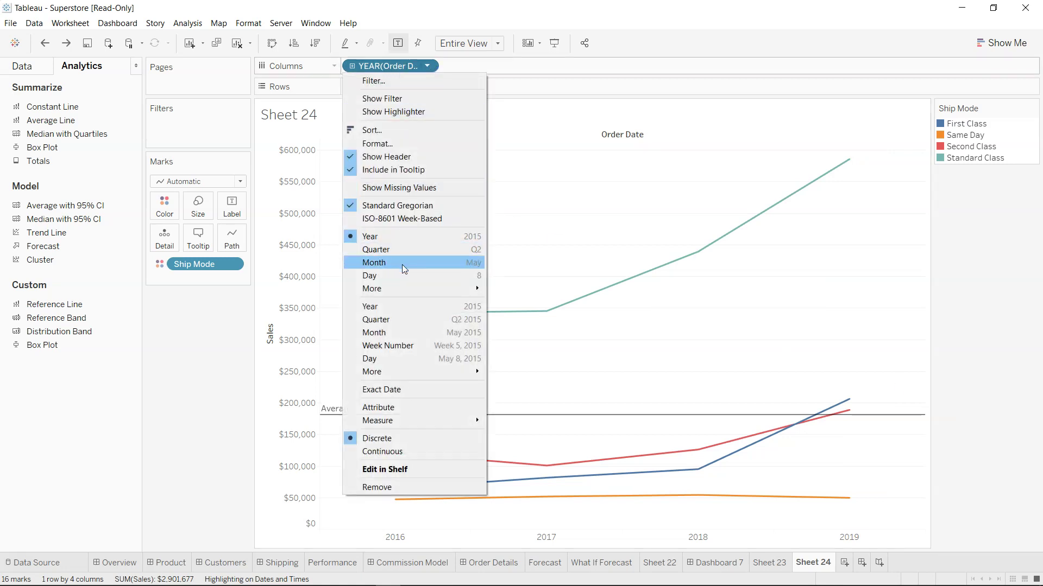
left_click(403, 312)
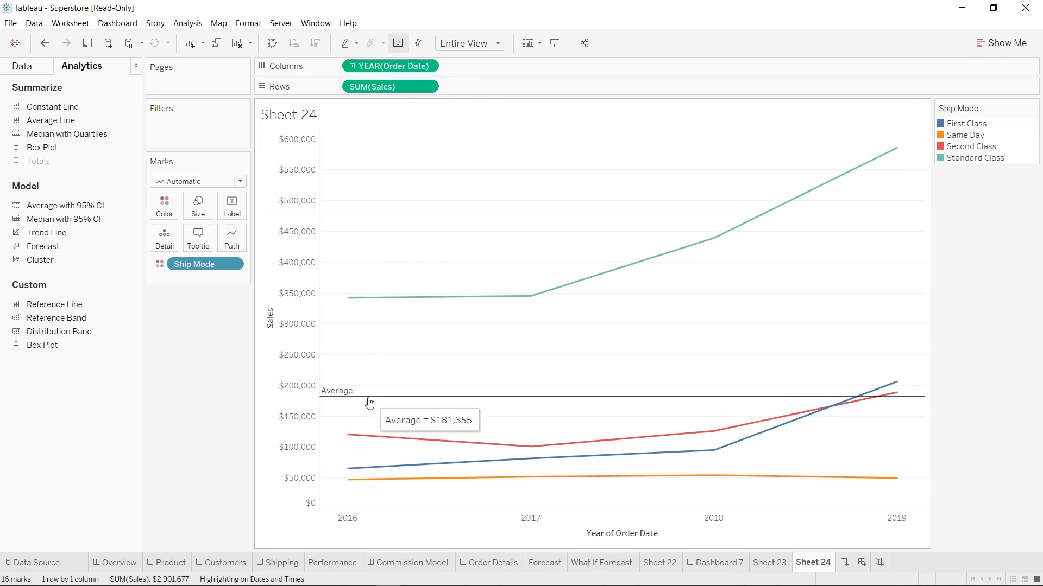
Remove the Average reference line and drag a new reference line onto the chart.
mouse_move(365, 401)
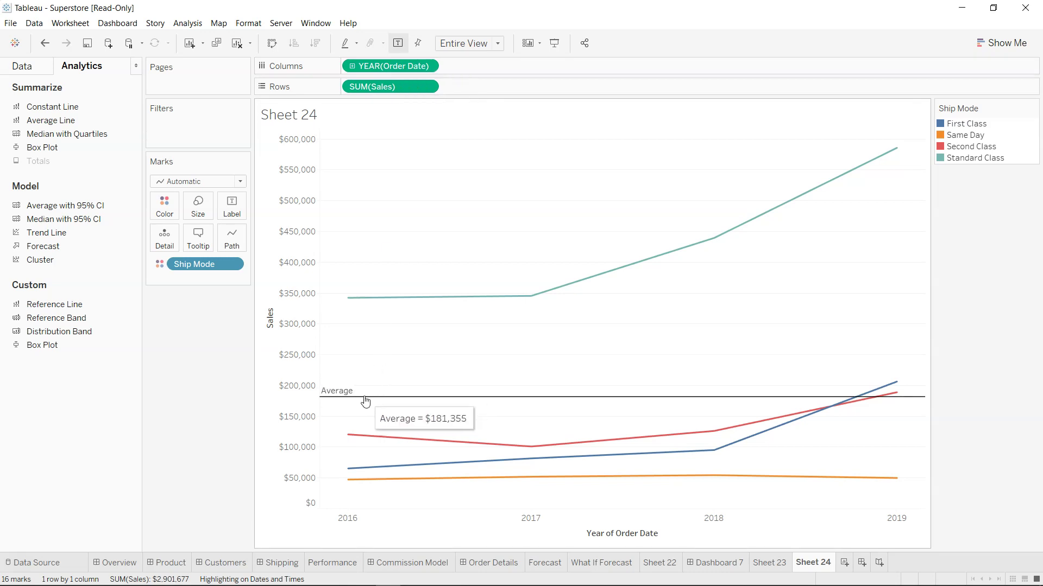
right_click(365, 401)
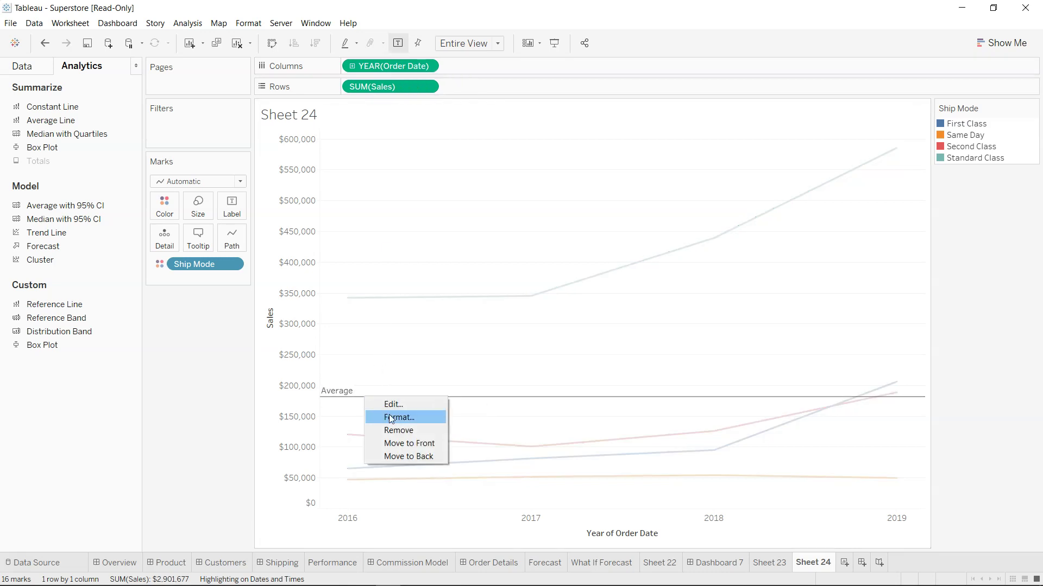
key("Escape")
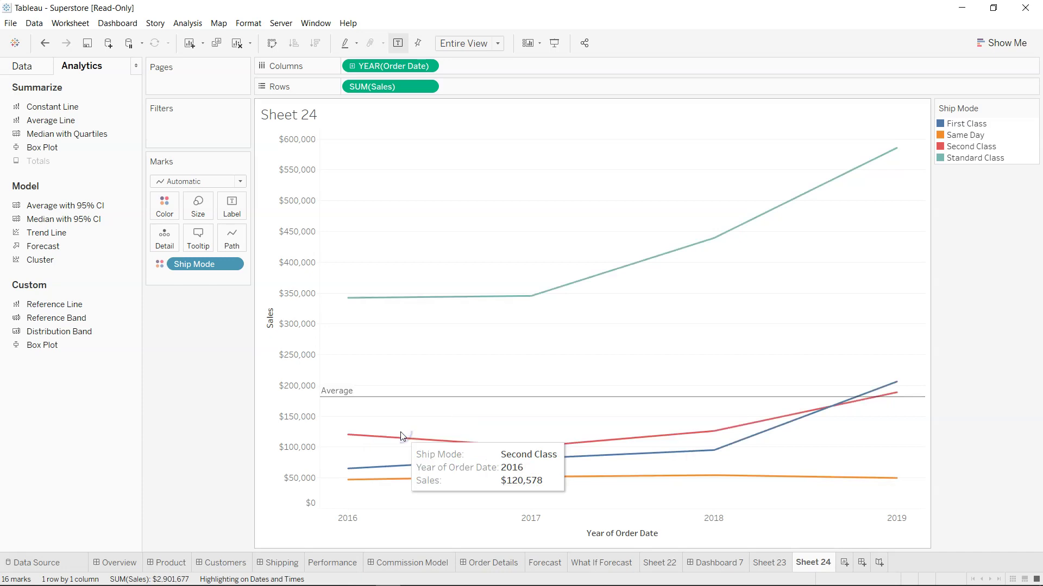
right_click(340, 394)
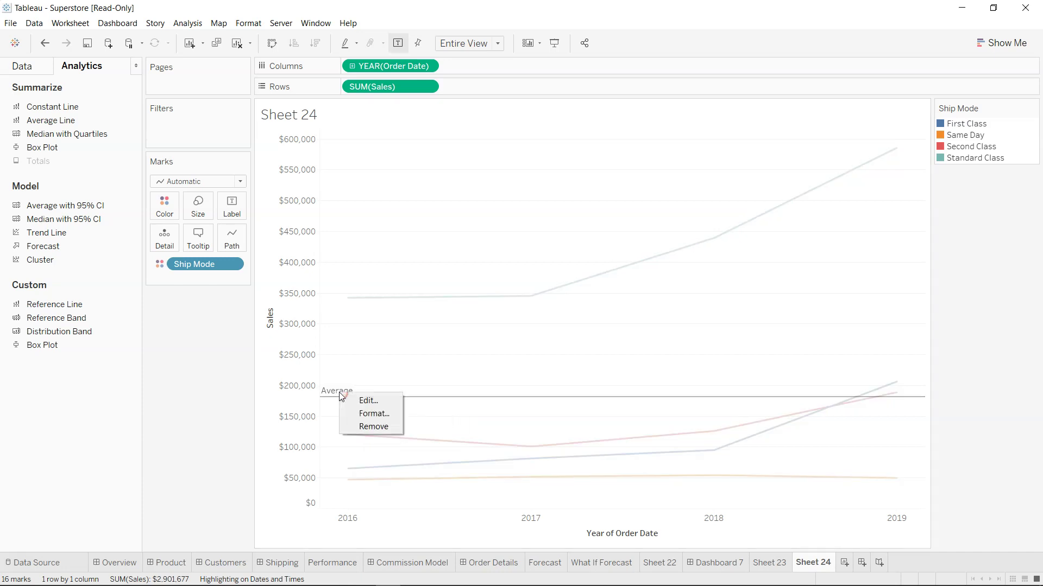
left_click(364, 426)
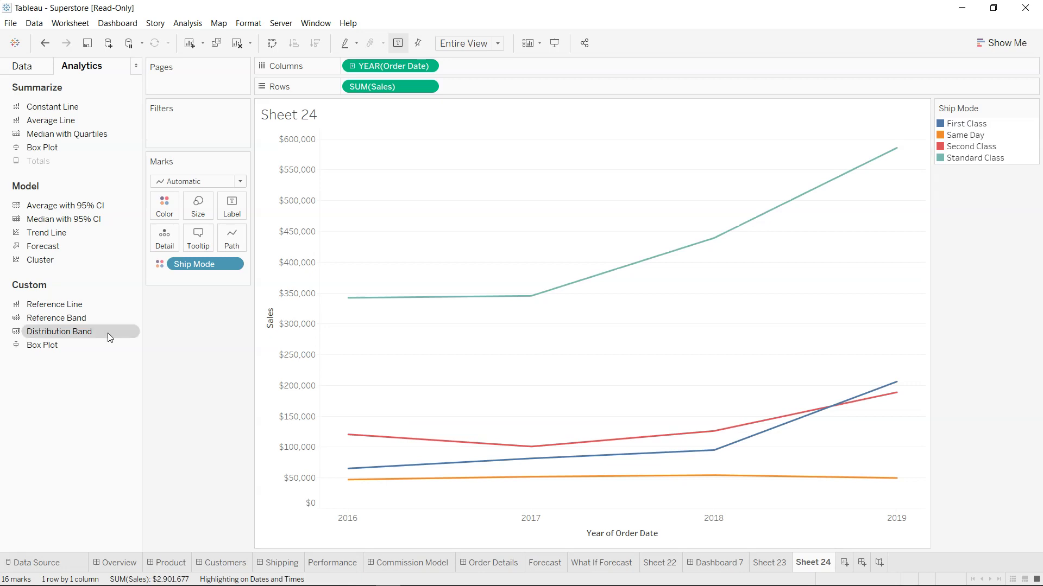
left_click_drag(80, 310, 380, 192)
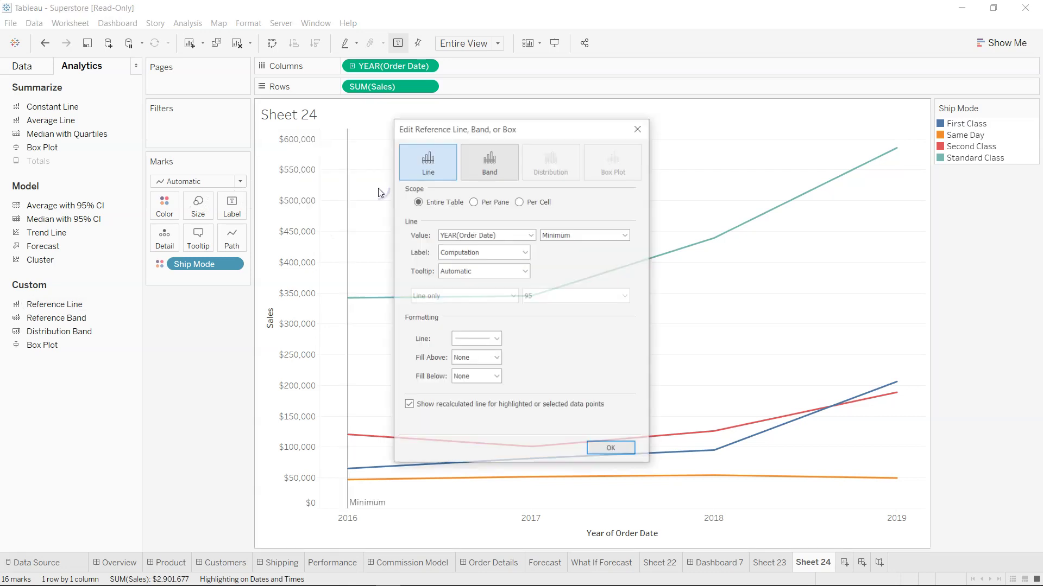
Confirm the Minimum order-year reference line, then move it to 2017, 2018 and finally 2019.
left_click(612, 451)
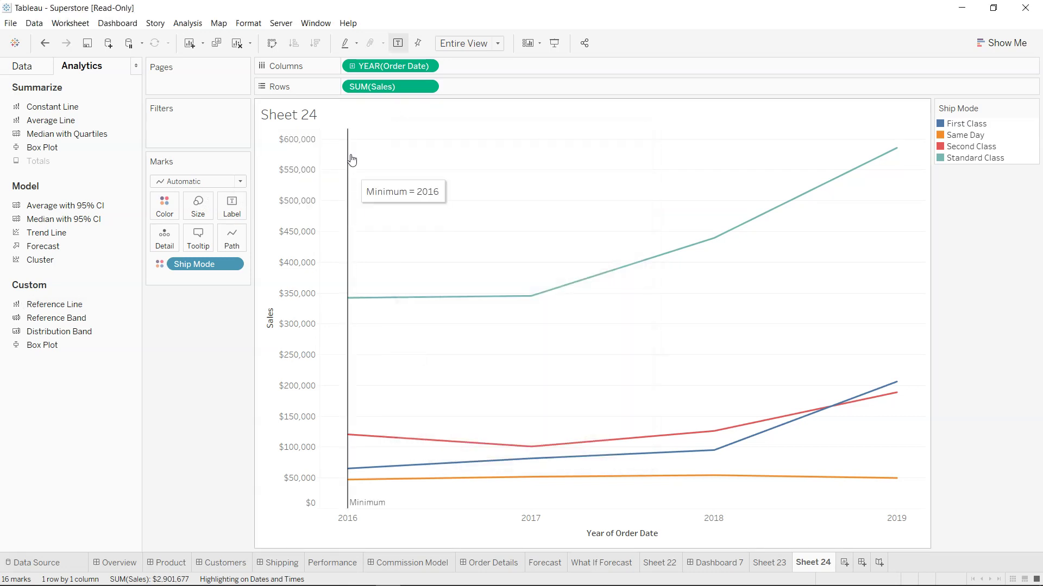
left_click(532, 298)
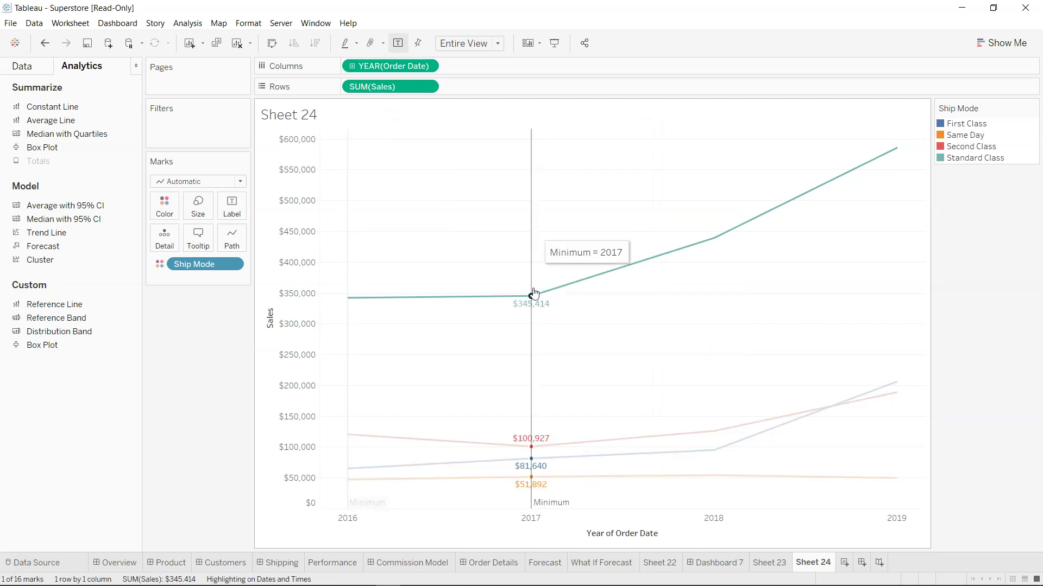
left_click(715, 241)
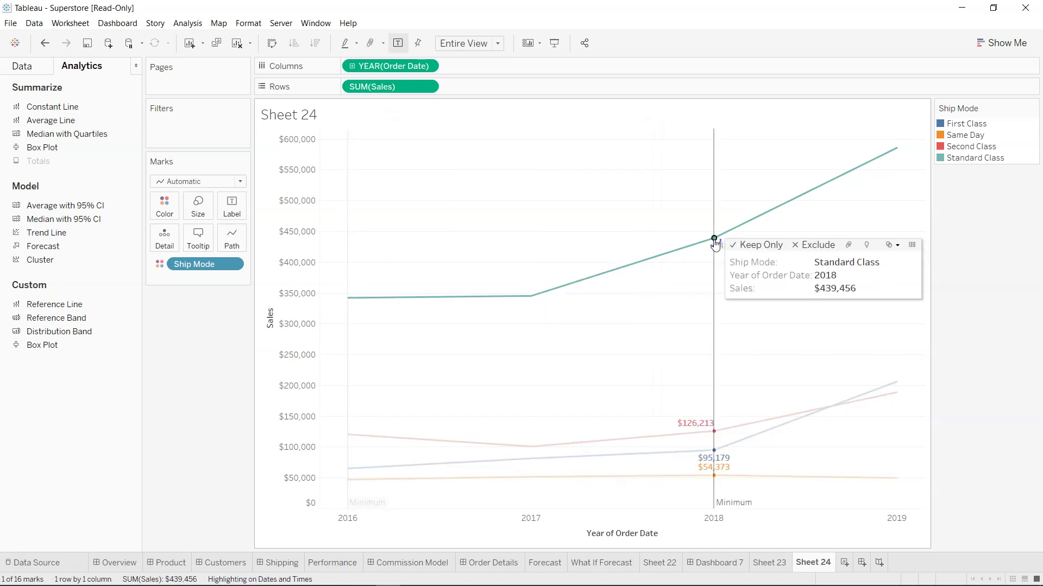
left_click(897, 152)
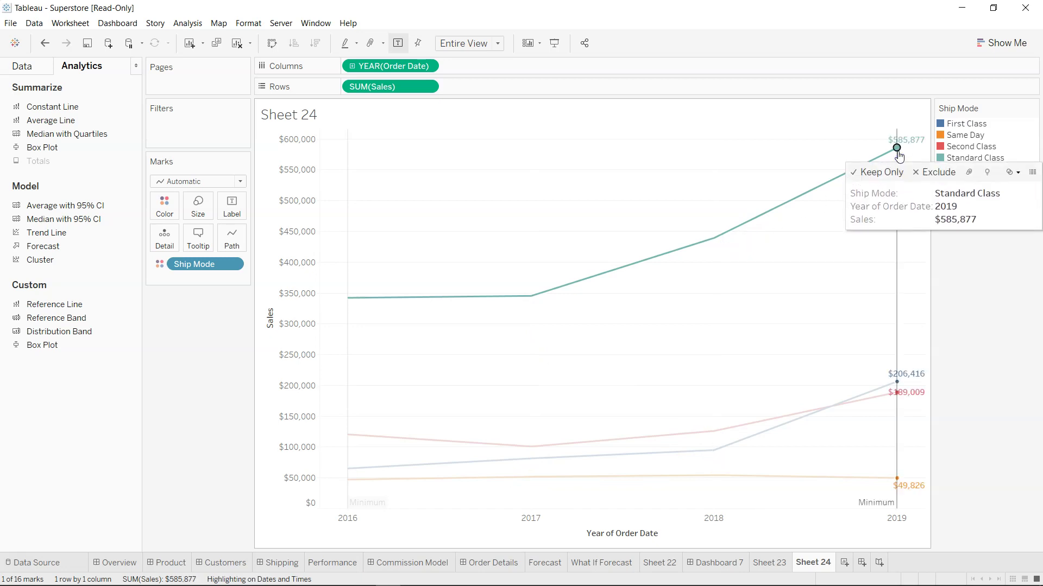
Drill the order date down to quarters and test the line on 2016 Q4 and 2017 Q4 Standard Class points.
left_click(351, 67)
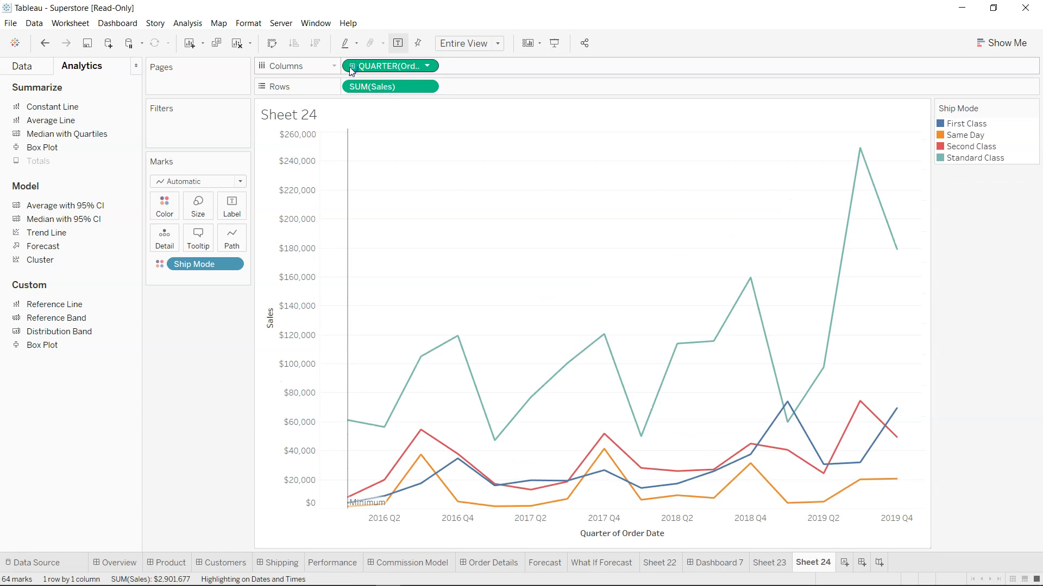
left_click(457, 337)
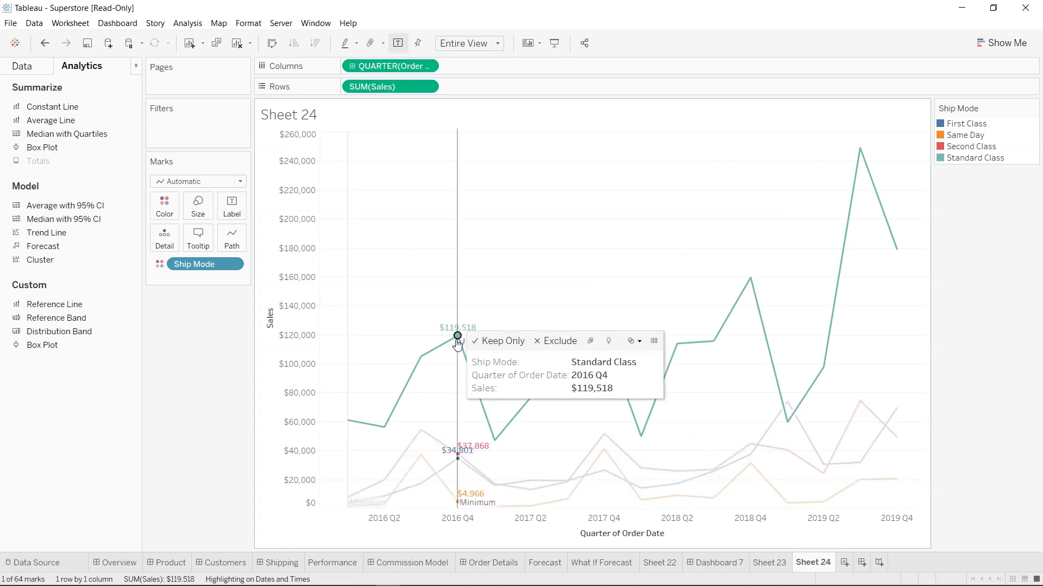
left_click(748, 302)
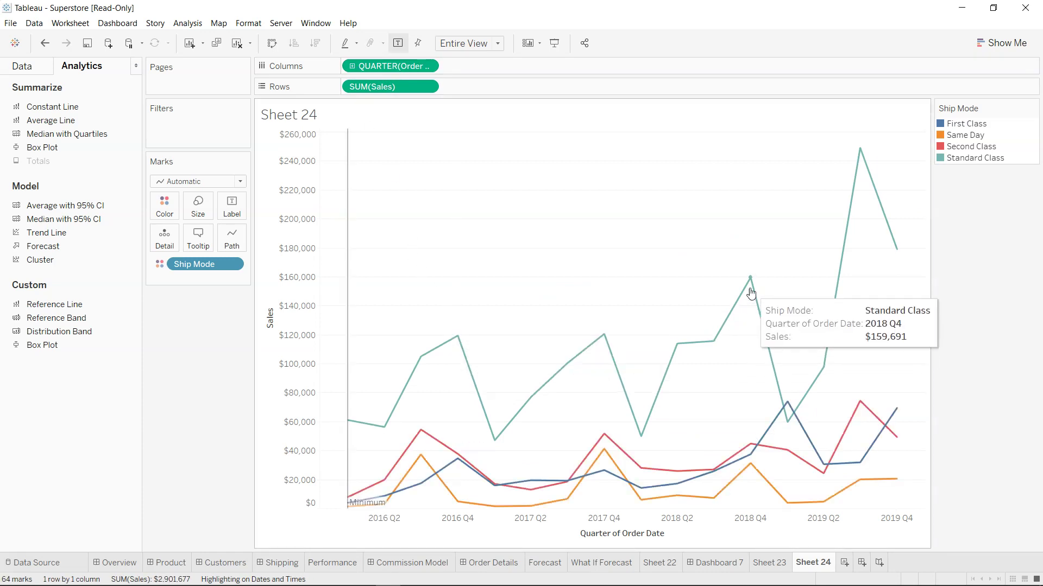
left_click(602, 348)
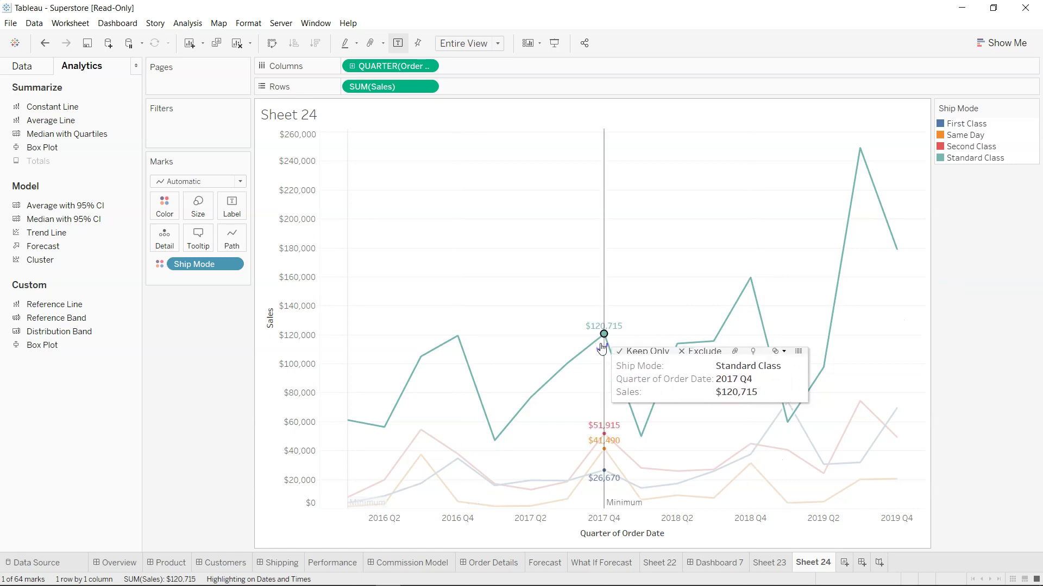
Drill further to months and move the reference line via October 2019 to September 2018.
left_click(353, 66)
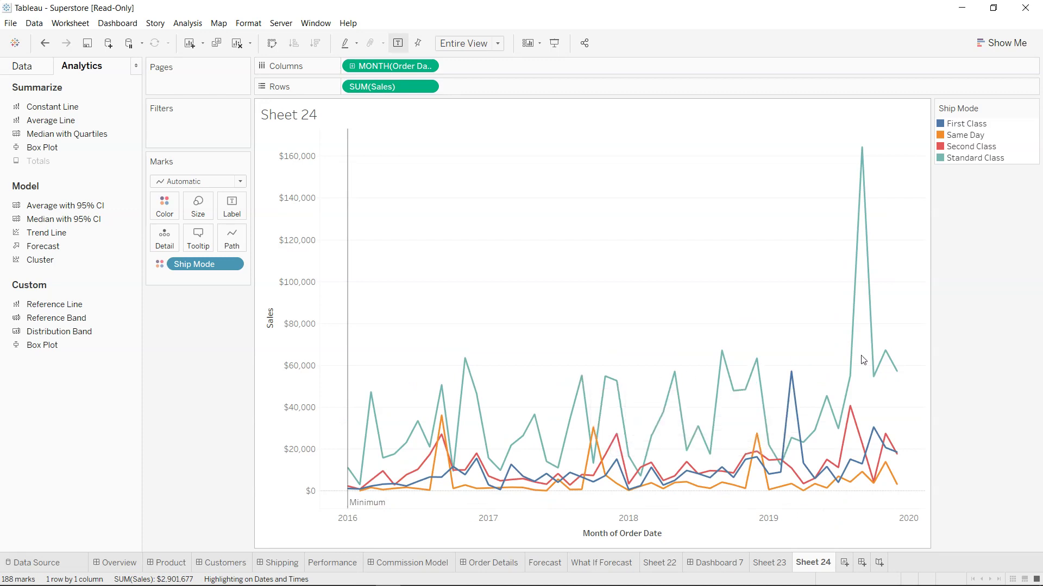
left_click(871, 339)
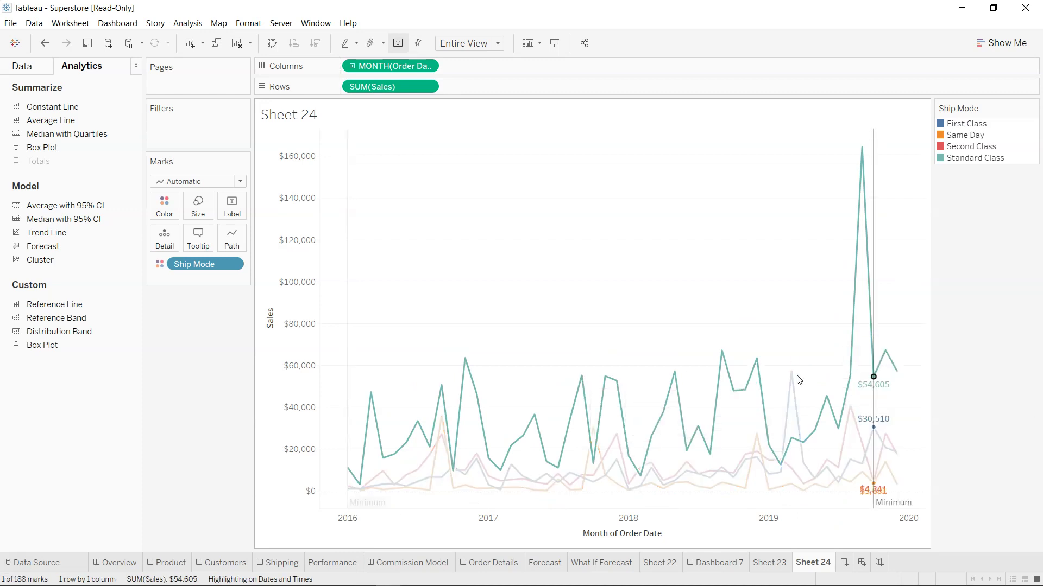
left_click(725, 392)
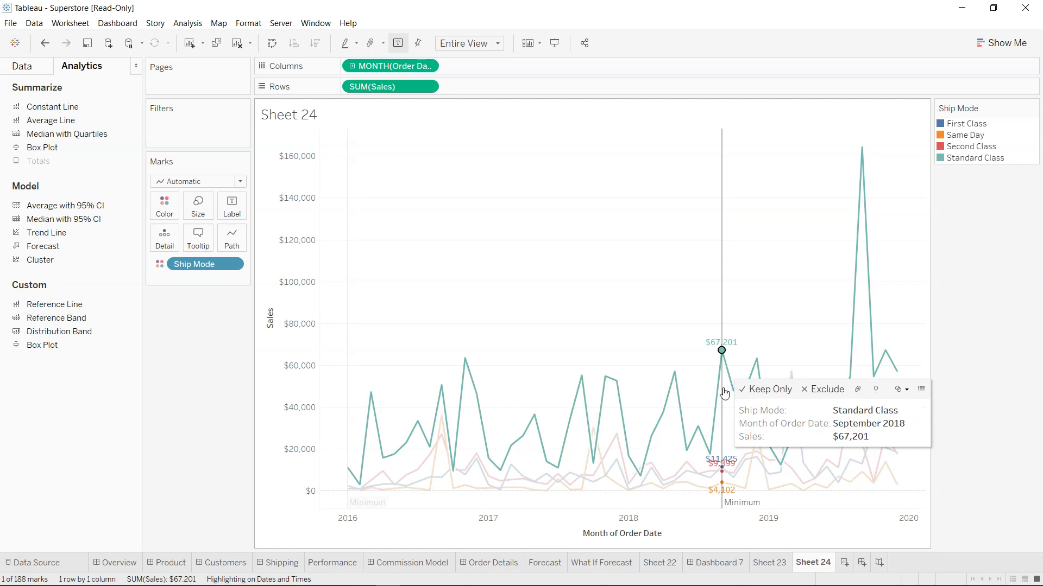